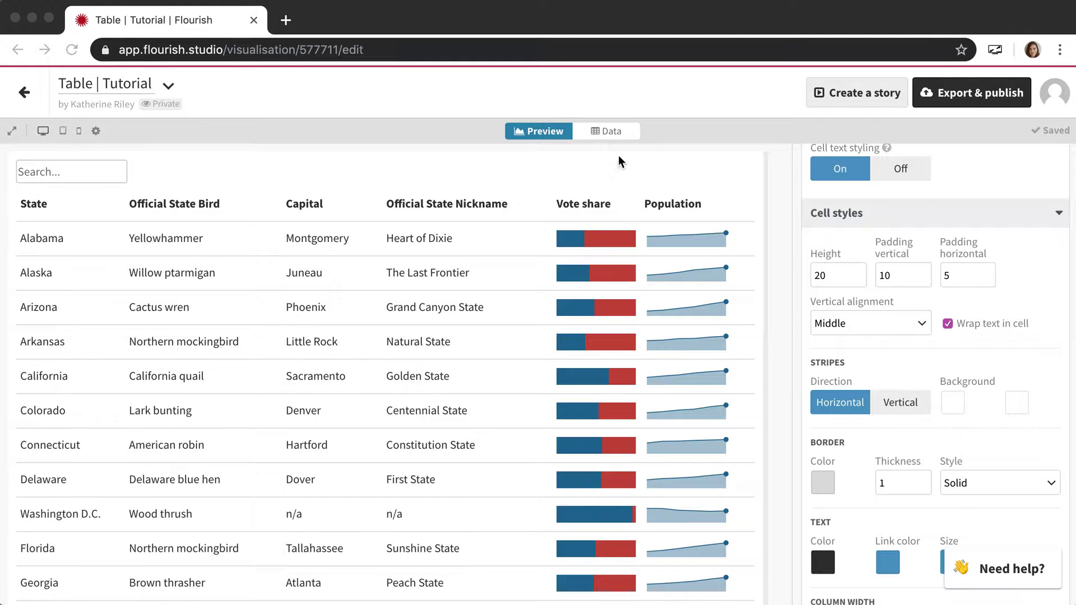
# Open the data sheet, look across its columns and the table values range, and return to the table preview
pyautogui.click(609, 126)
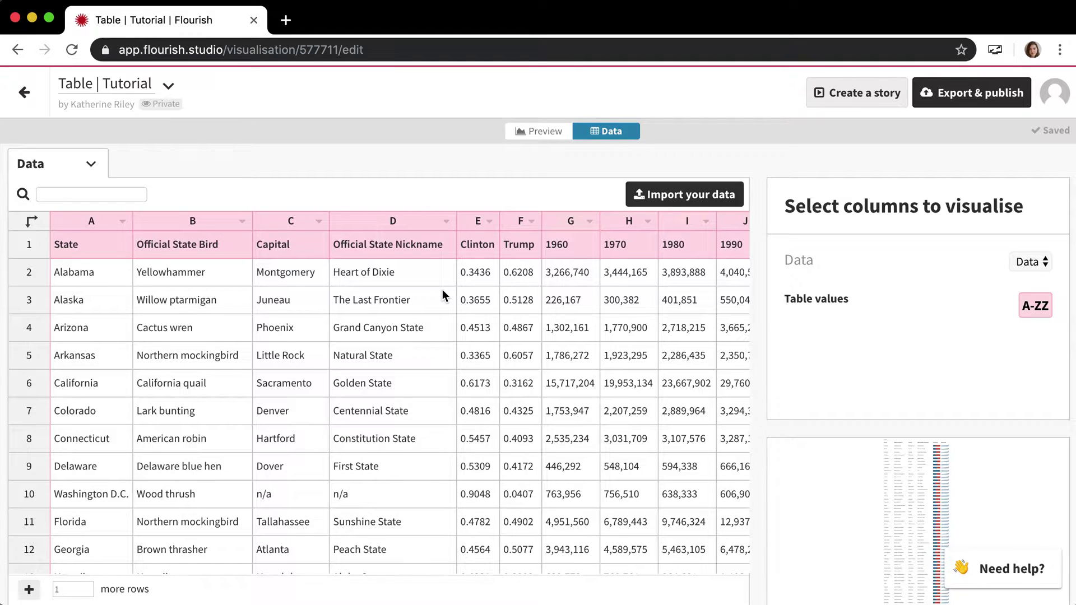
pyautogui.hscroll(3, 599, 308)
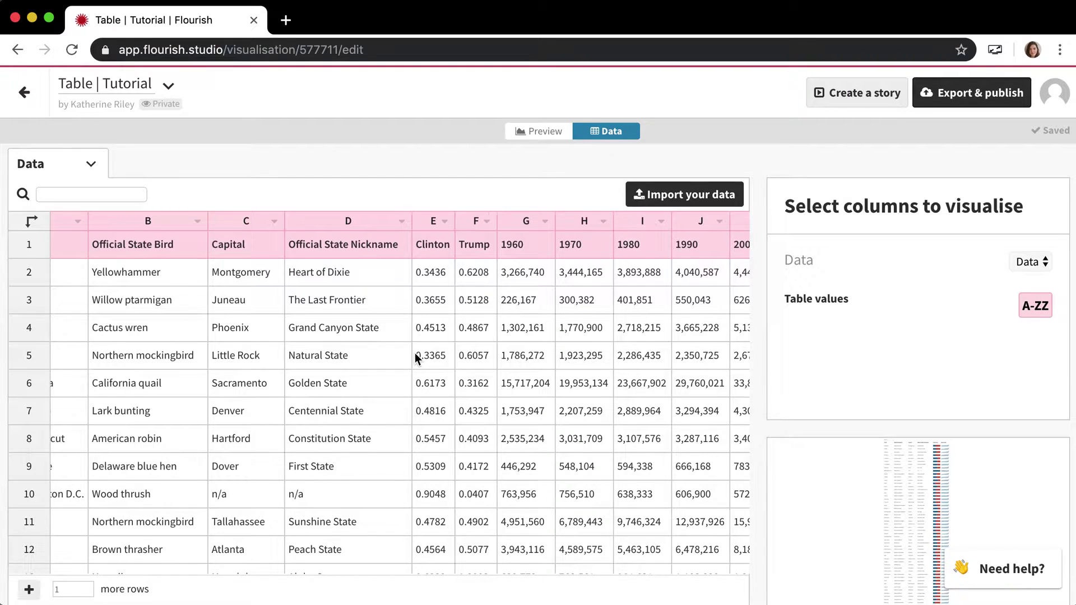
pyautogui.hscroll(-2, 414, 352)
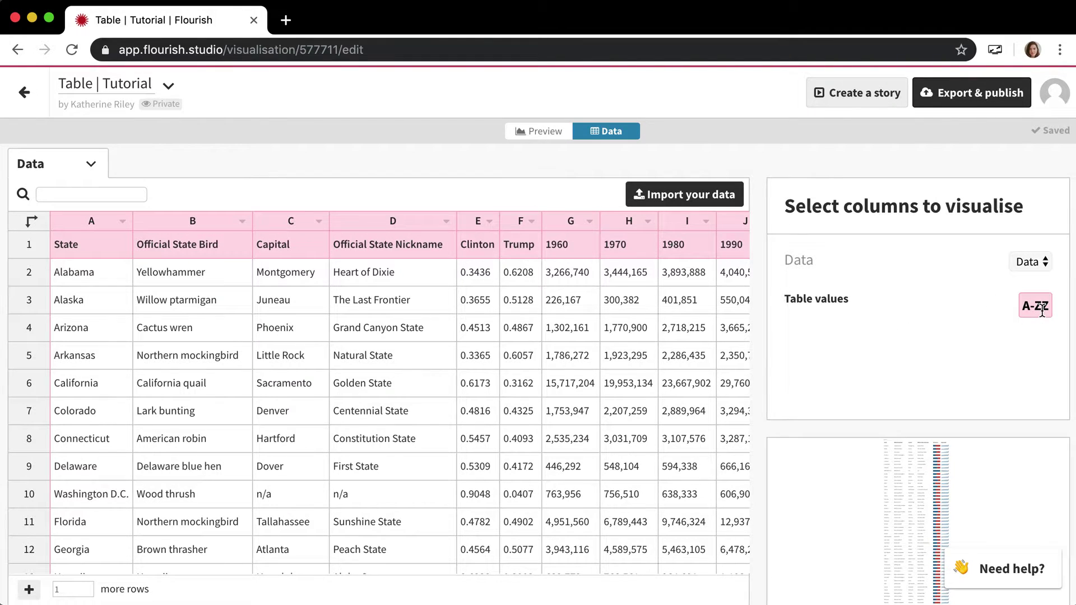
pyautogui.click(538, 132)
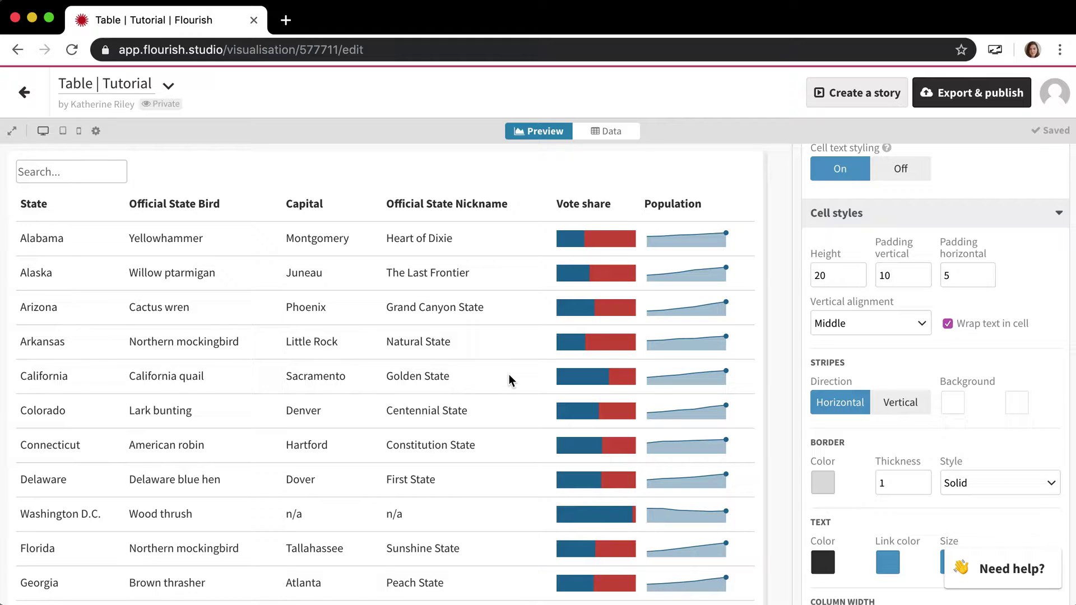
# Switch column sorting off and back on, and test sorting by Official State Bird ascending, descending and back to the original order
pyautogui.scroll(3, 842, 347)
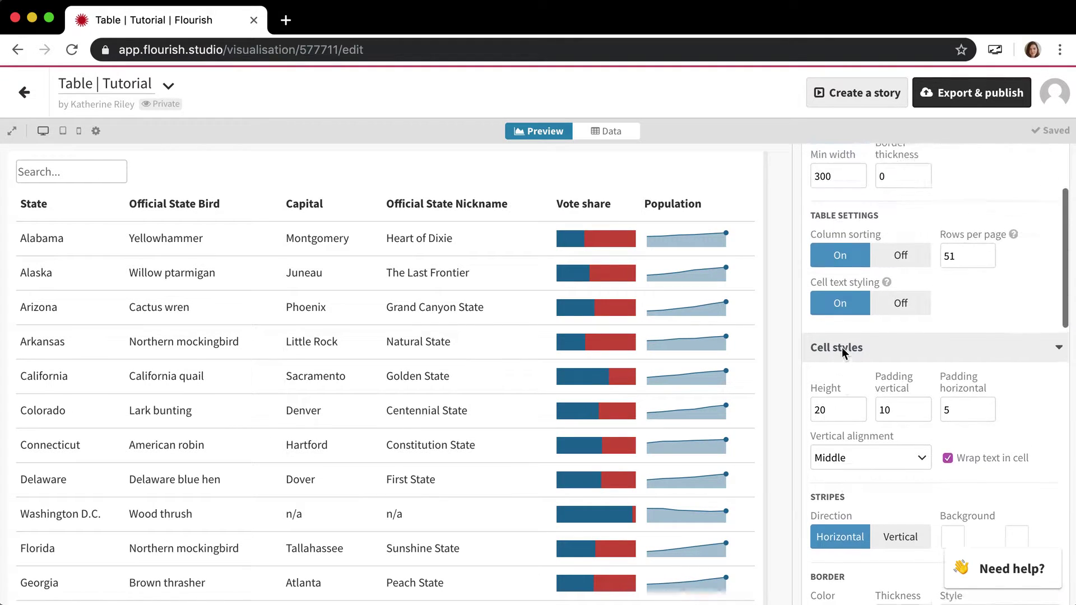
pyautogui.scroll(2, 842, 348)
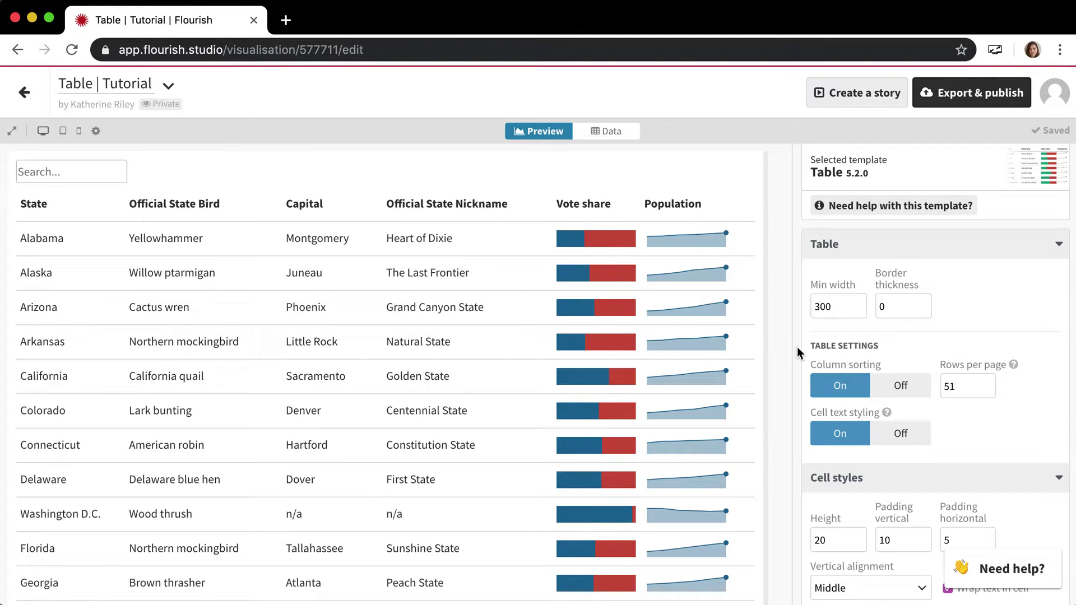
pyautogui.click(914, 392)
pyautogui.click(859, 387)
pyautogui.click(157, 206)
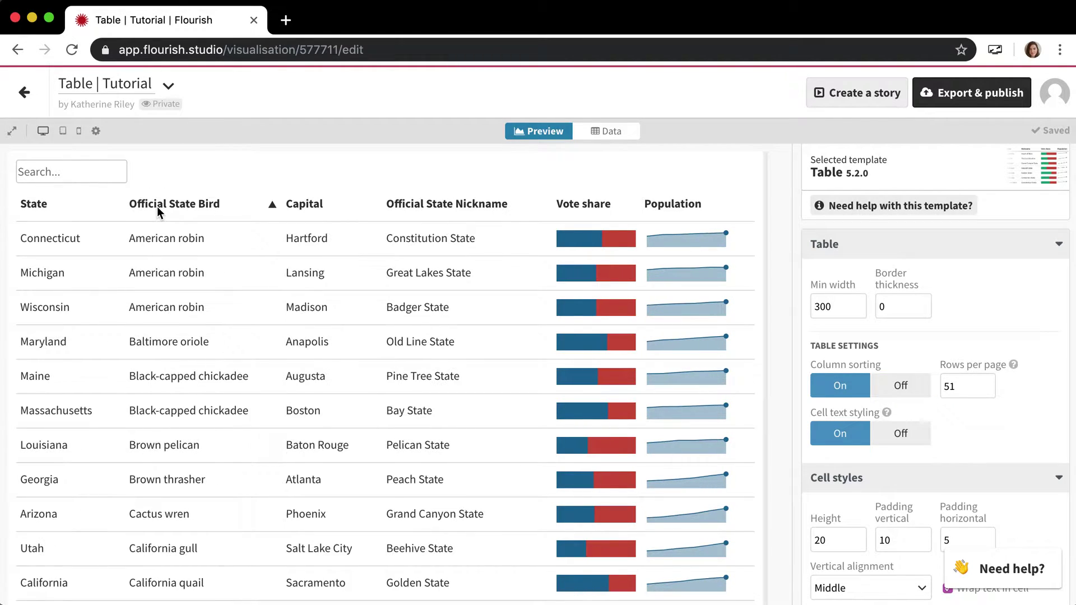
pyautogui.click(158, 206)
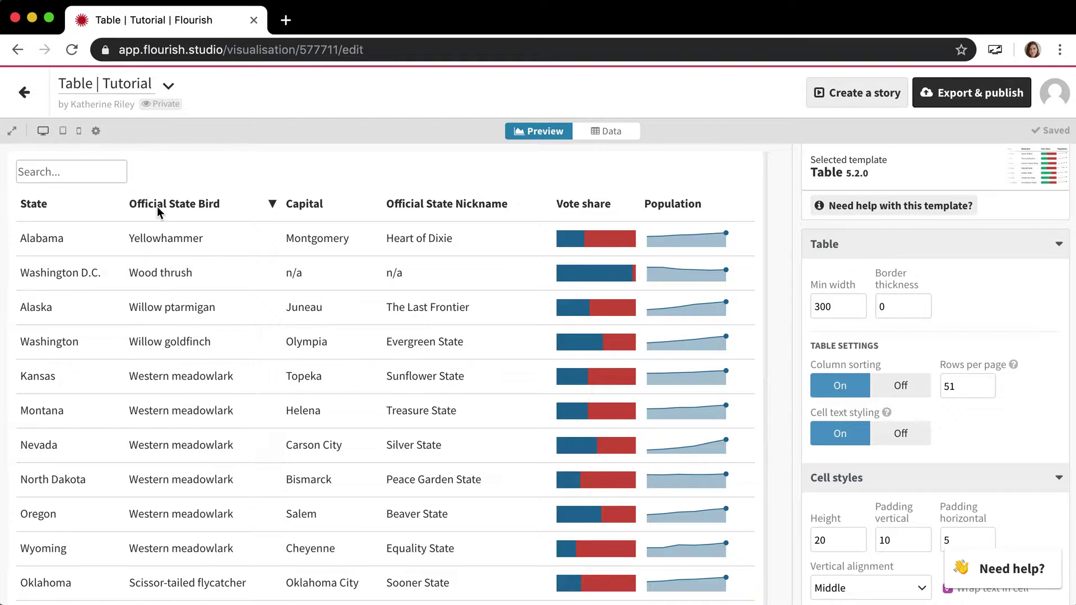
pyautogui.click(157, 206)
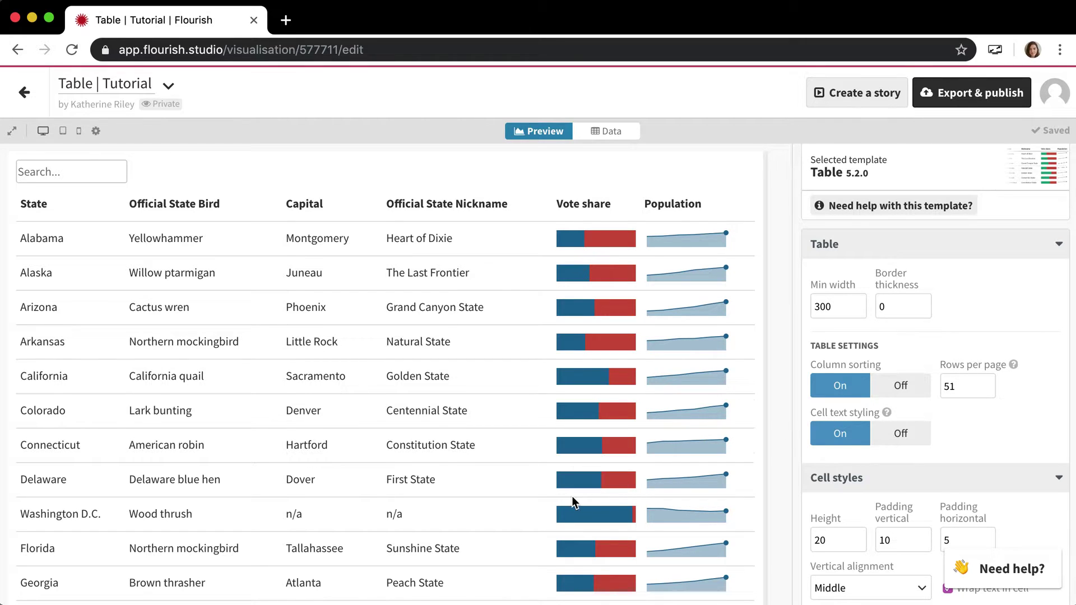
# Limit the table to 8 rows per page in the table settings
pyautogui.scroll(-1, 574, 500)
pyautogui.scroll(-2, 532, 527)
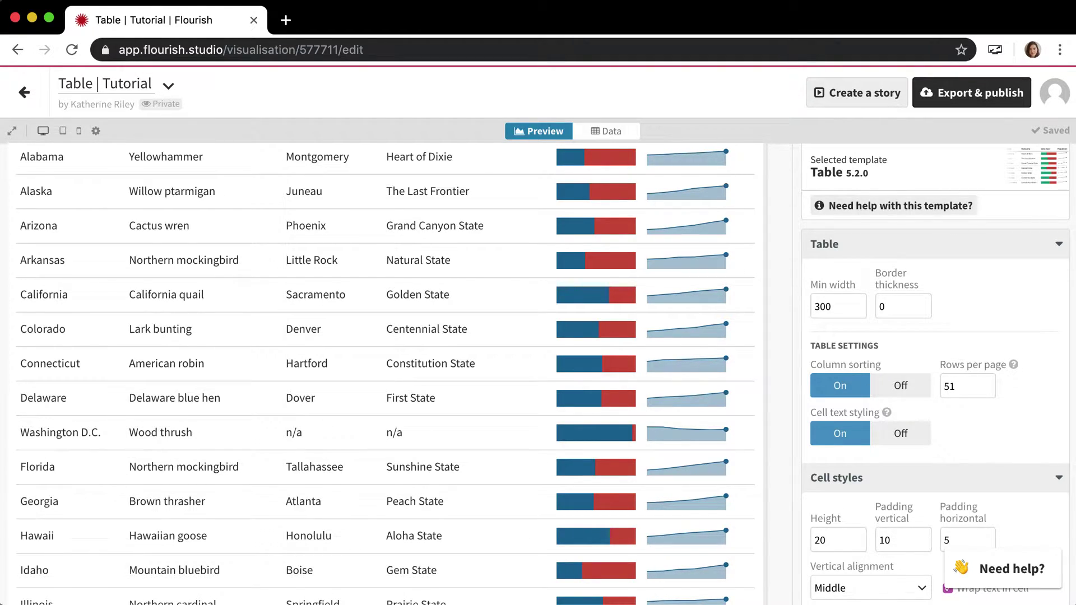
pyautogui.scroll(-3, 368, 458)
pyautogui.scroll(5, 375, 449)
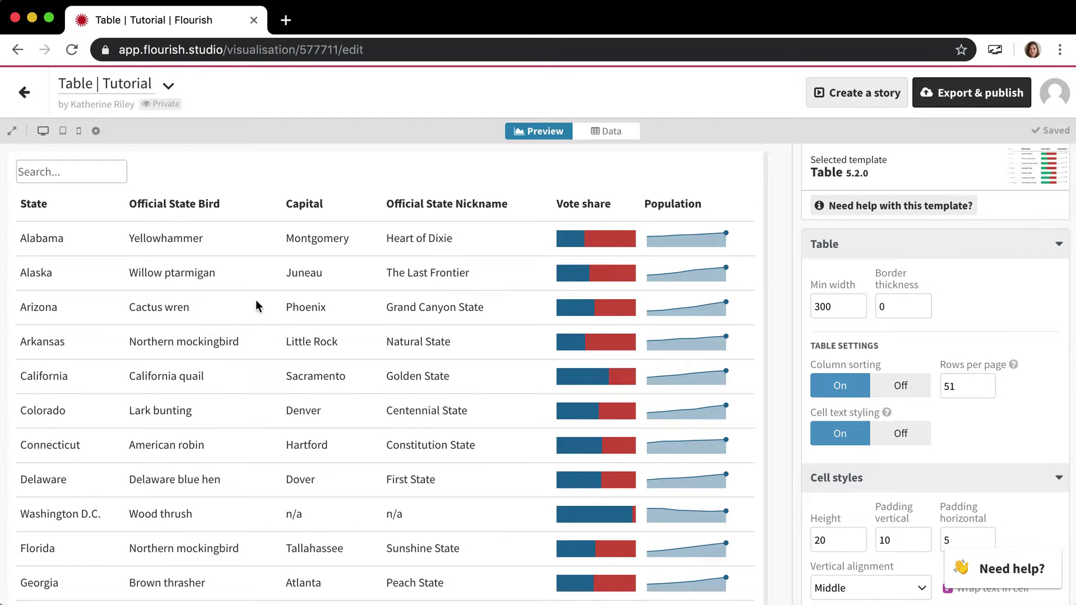
pyautogui.click(968, 379)
pyautogui.press('BackSpace')
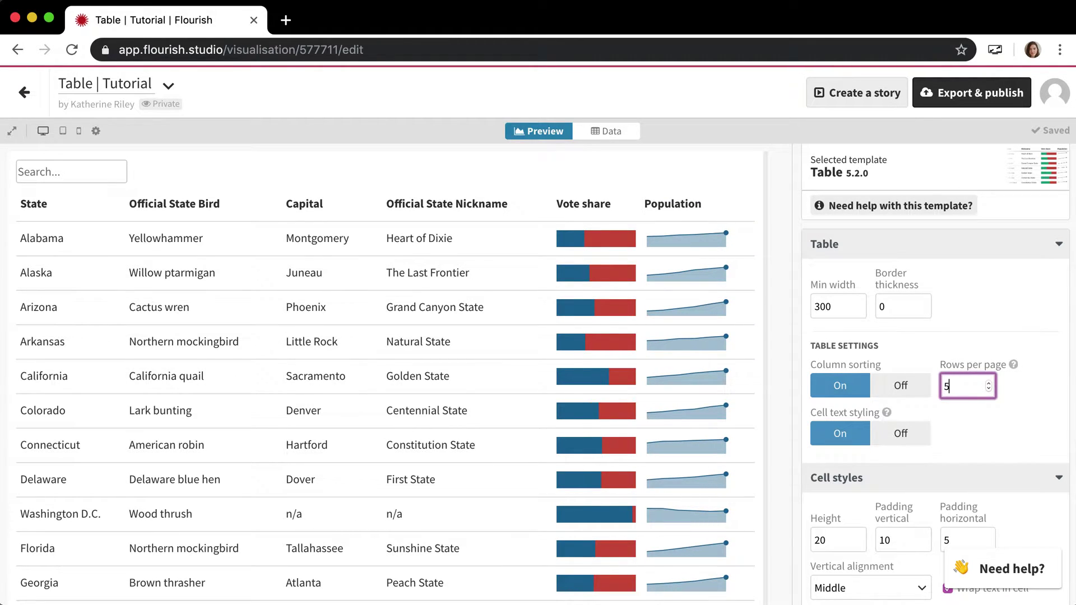
pyautogui.press('Return')
pyautogui.click(954, 384)
pyautogui.press('BackSpace')
pyautogui.write('8')
pyautogui.press('Return')
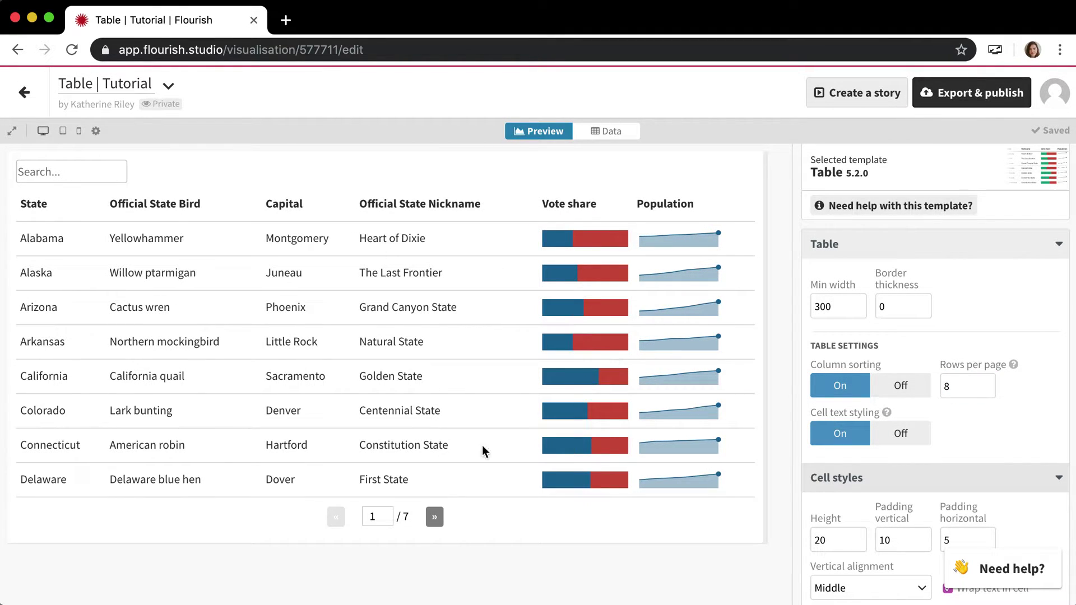
# Page through the table preview to the last page and back to the first to check the pagination
pyautogui.click(437, 518)
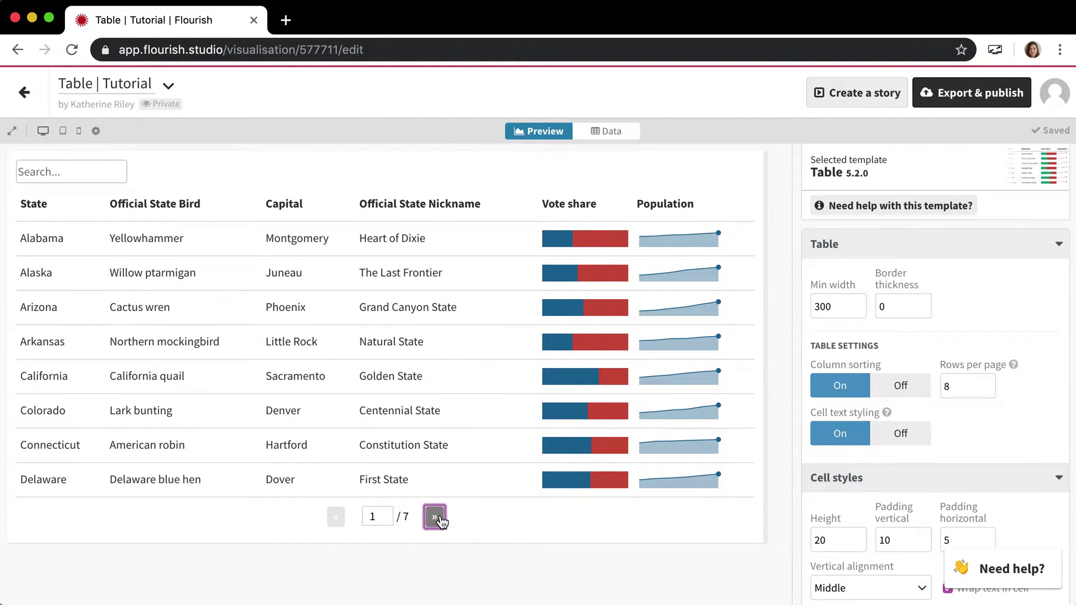
pyautogui.click(437, 519)
pyautogui.click(437, 519)
pyautogui.click(437, 518)
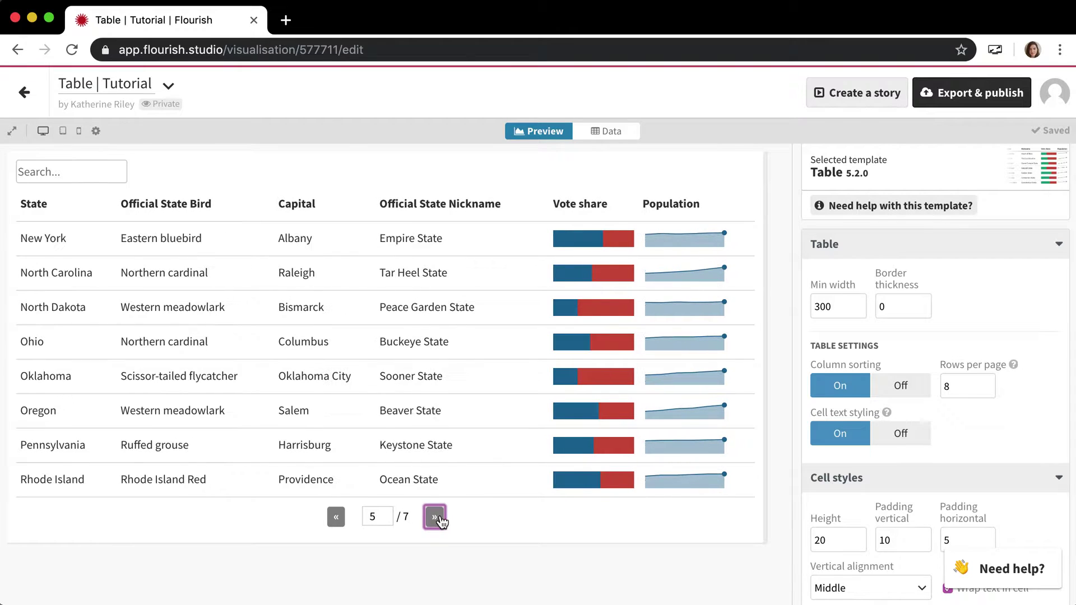
pyautogui.click(437, 518)
pyautogui.click(440, 519)
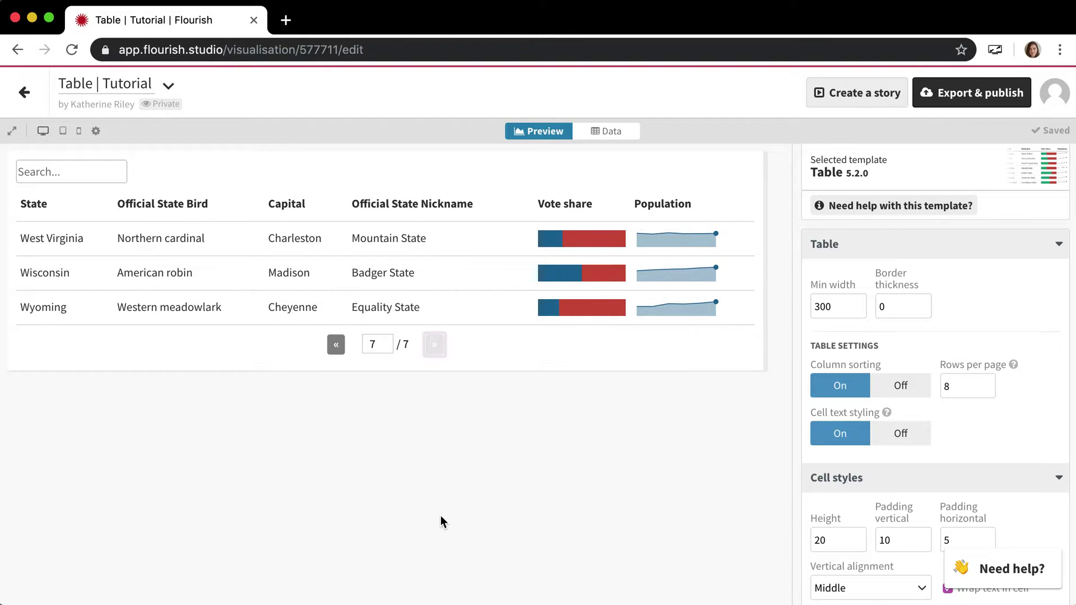
pyautogui.click(341, 347)
pyautogui.click(342, 524)
pyautogui.click(342, 524)
pyautogui.click(341, 524)
pyautogui.click(342, 524)
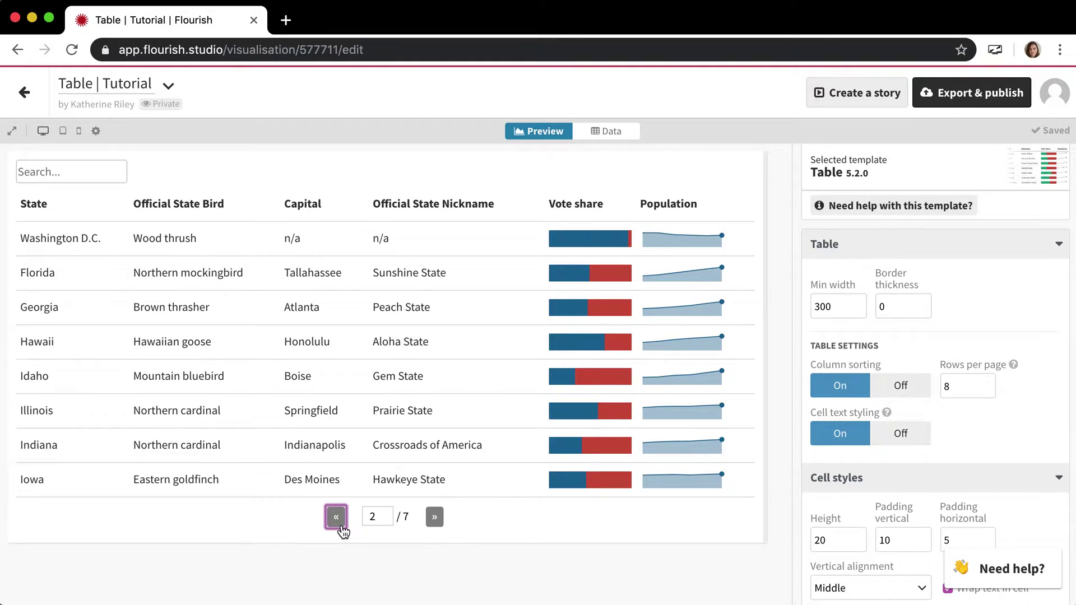
pyautogui.click(342, 524)
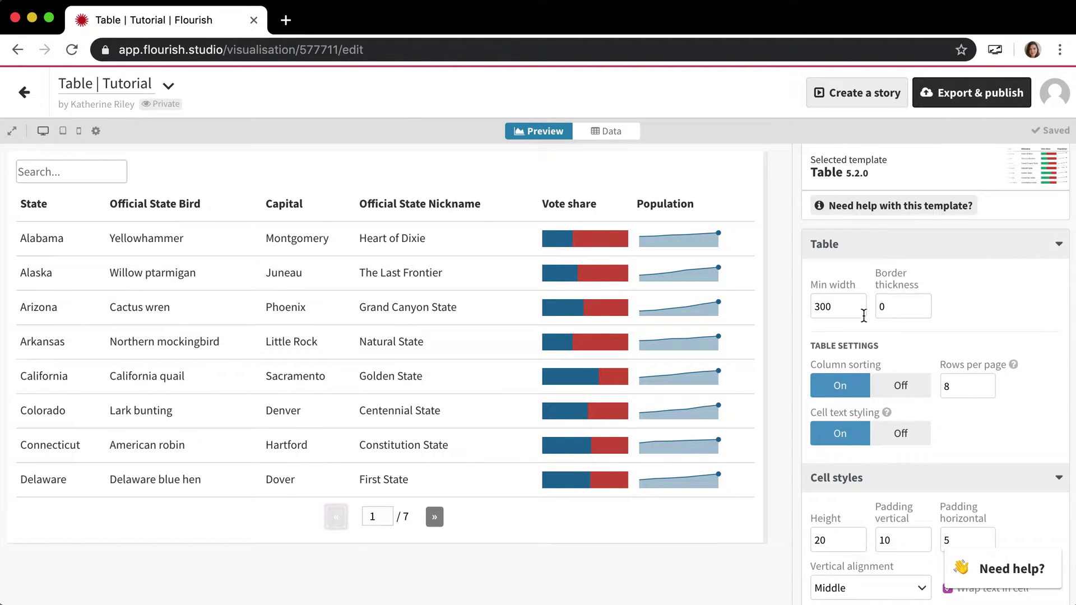
# Set the table's rows per page to 15 and collapse the Table settings
pyautogui.click(861, 257)
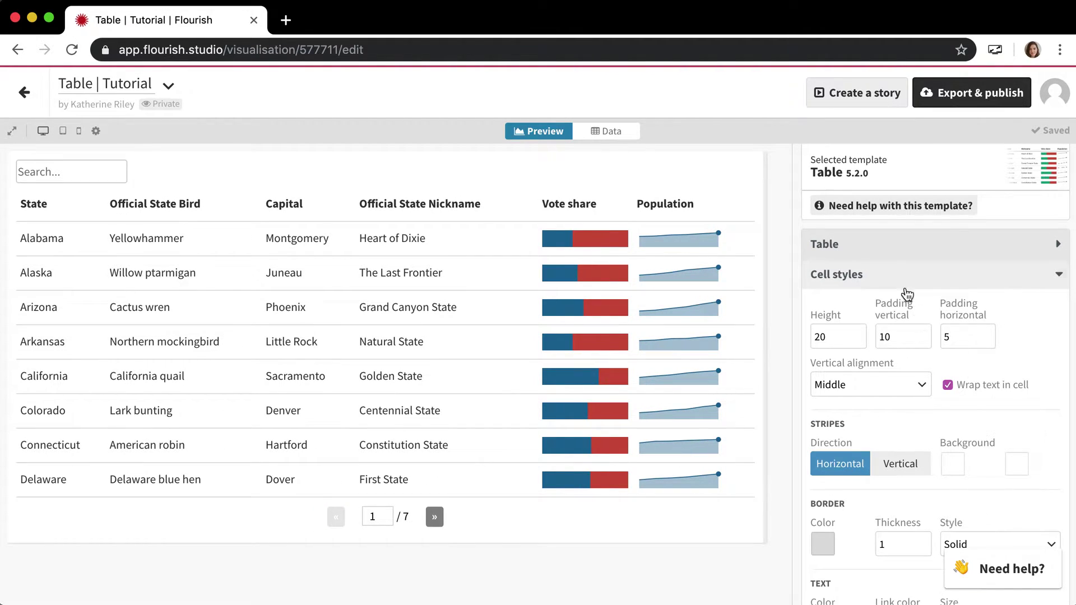
pyautogui.click(885, 243)
pyautogui.click(969, 382)
pyautogui.press('BackSpace')
pyautogui.write('15')
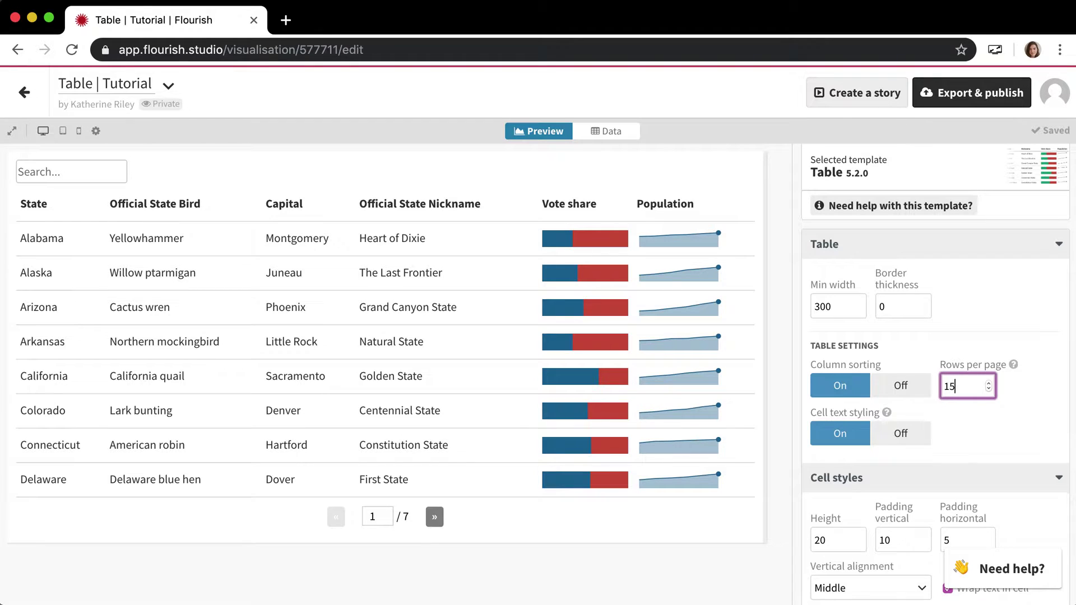
pyautogui.click(872, 250)
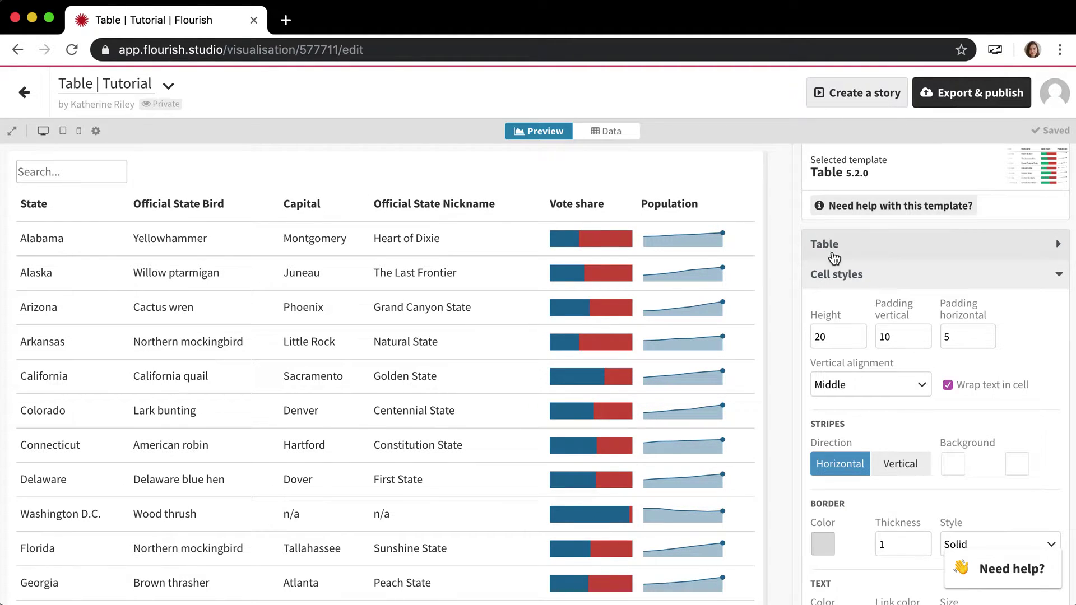
# Try to set the second stripe background color in the cell styles to hex EEEEEE
pyautogui.scroll(-3, 867, 390)
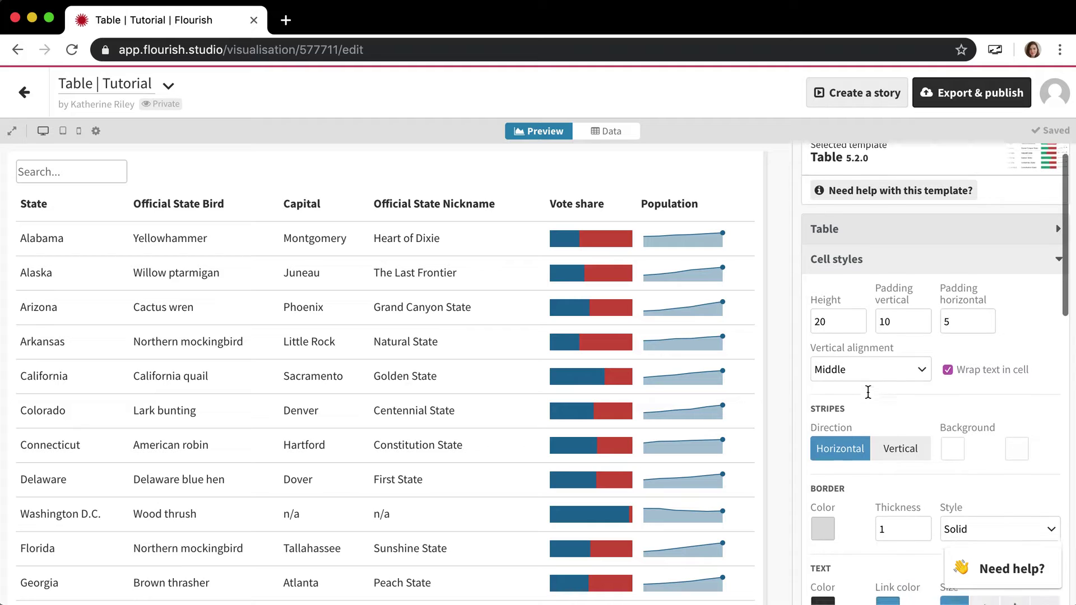
pyautogui.scroll(-2, 868, 391)
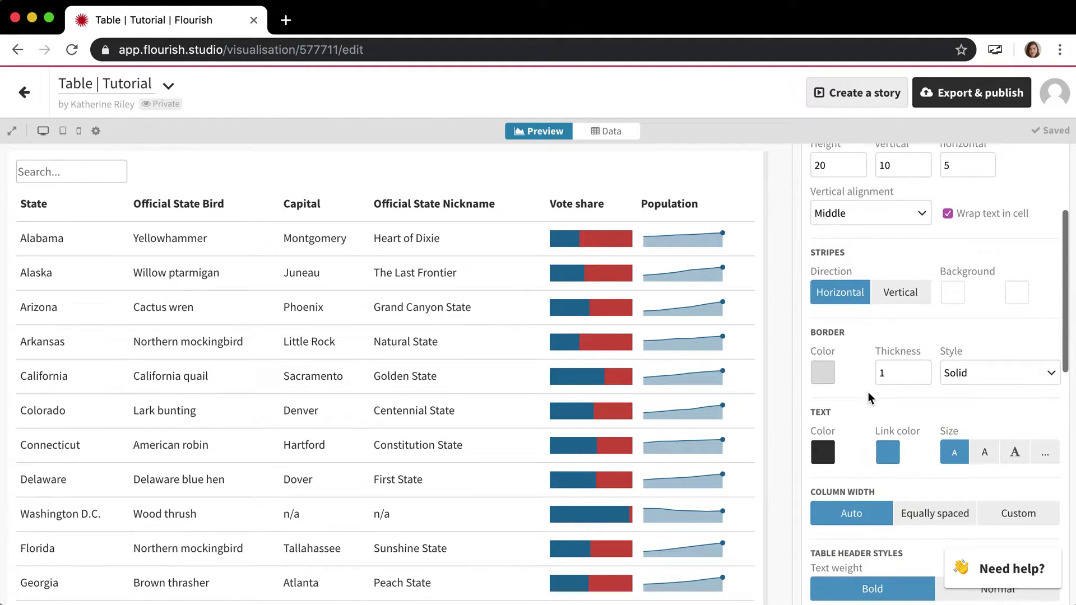
pyautogui.scroll(1, 869, 392)
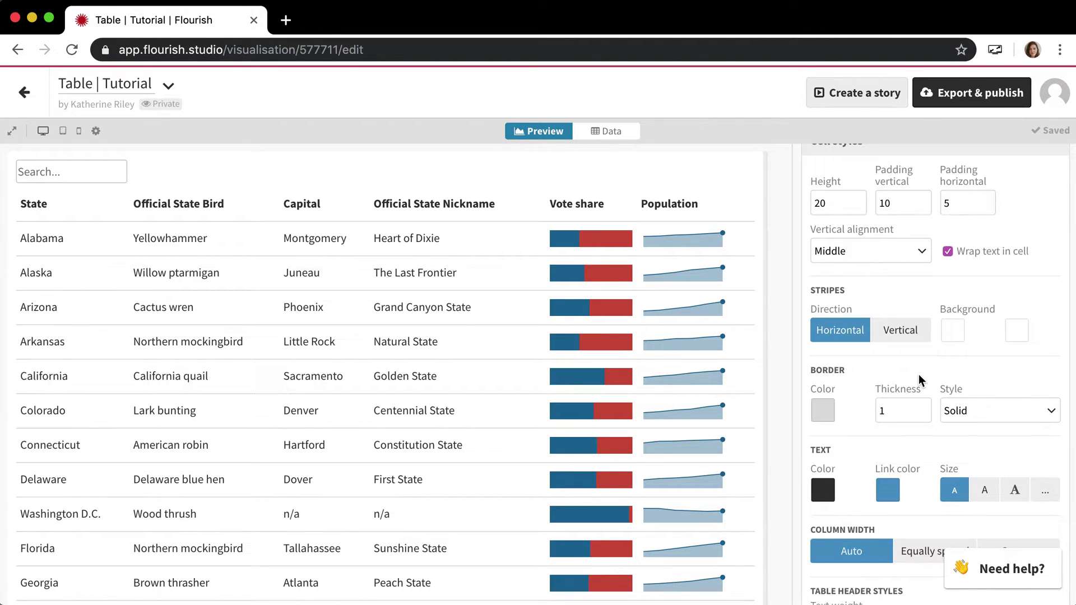
pyautogui.click(1018, 331)
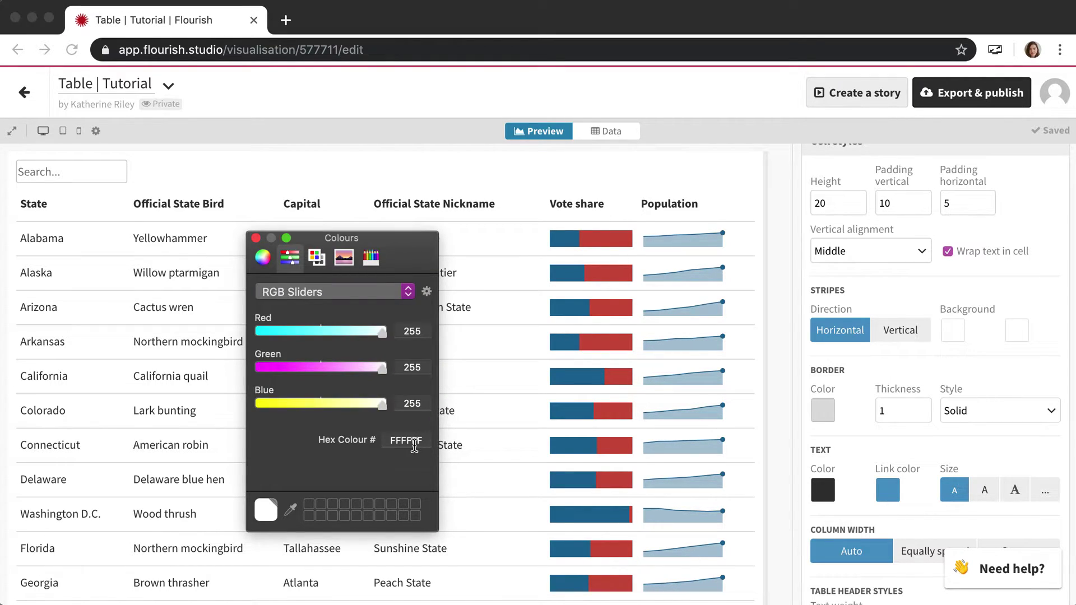
pyautogui.click(414, 446)
pyautogui.write('eee')
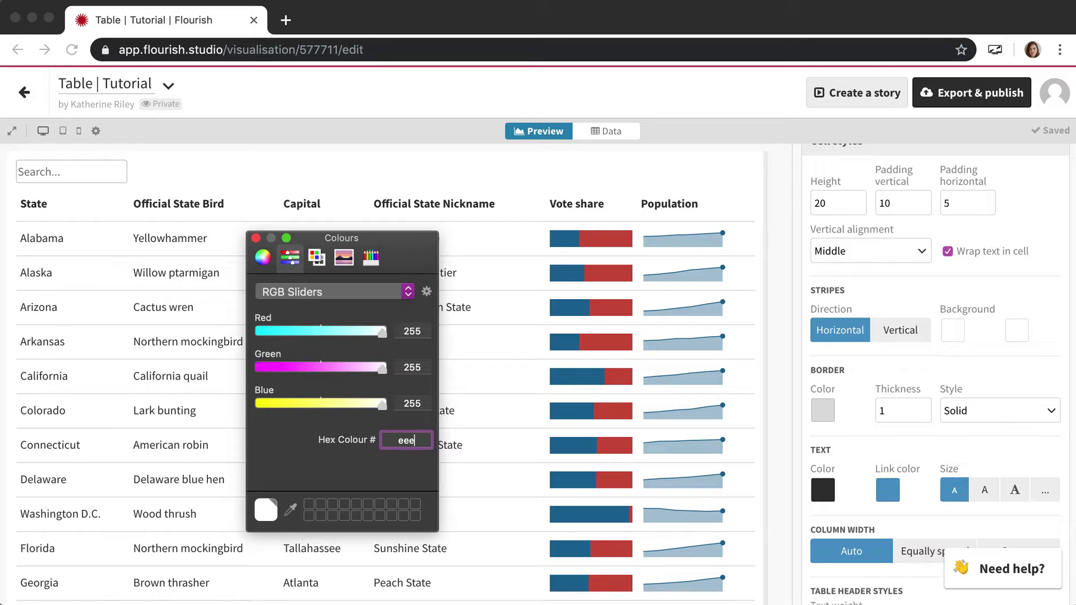
pyautogui.write('eee')
pyautogui.press('Return')
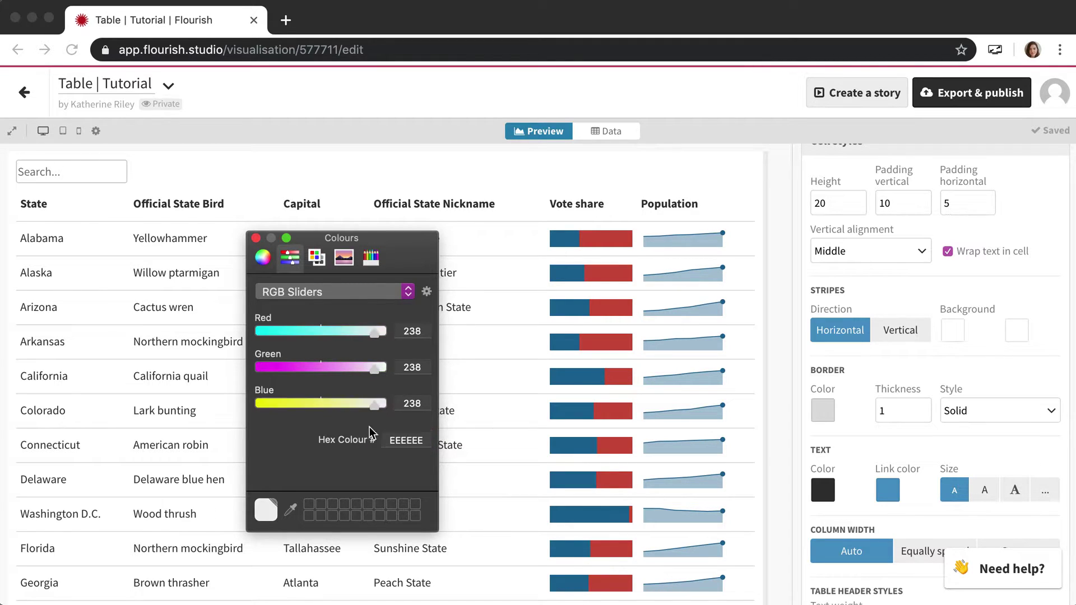
pyautogui.click(257, 238)
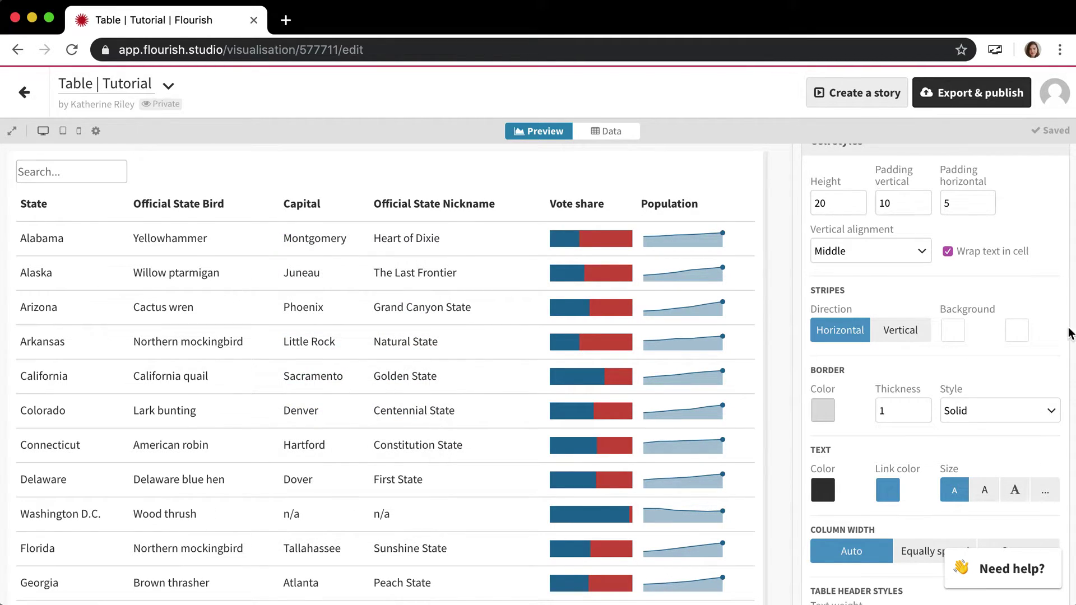
# Apply hex EEEEEE as the second stripe background color so alternate rows are shaded light grey
pyautogui.click(1017, 331)
pyautogui.doubleClick(418, 440)
pyautogui.write('eeeeee')
pyautogui.press('Return')
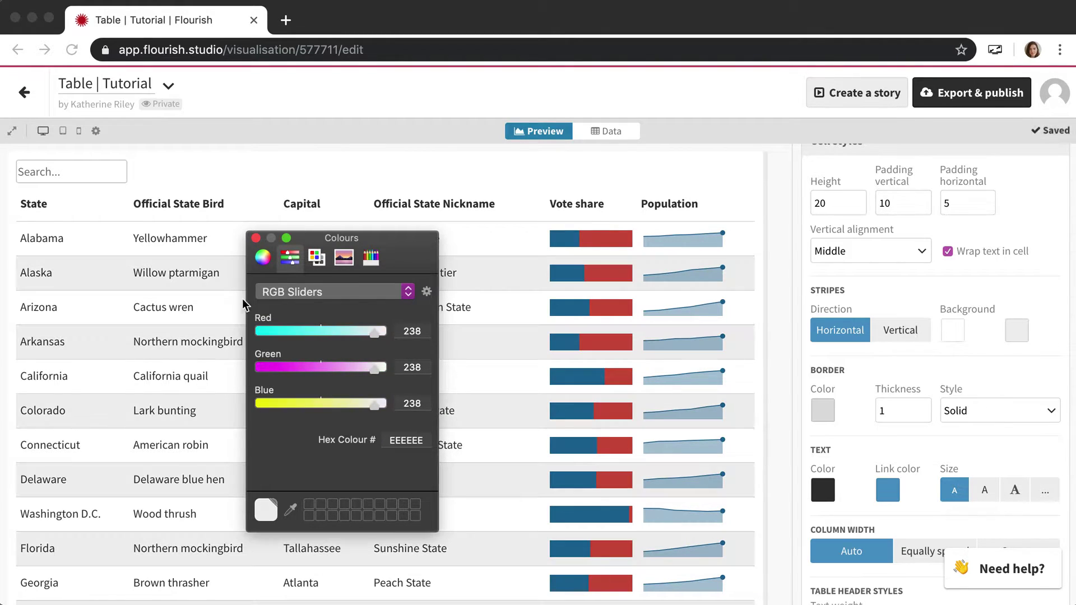
pyautogui.click(256, 239)
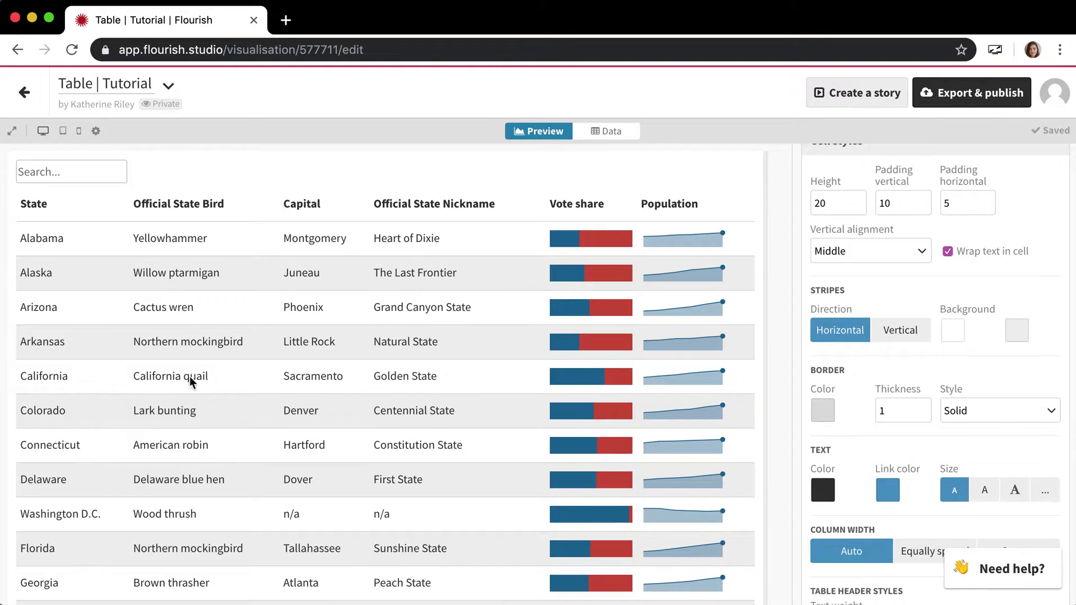
# Try the vertical stripe direction and switch the stripes back to horizontal
pyautogui.click(913, 330)
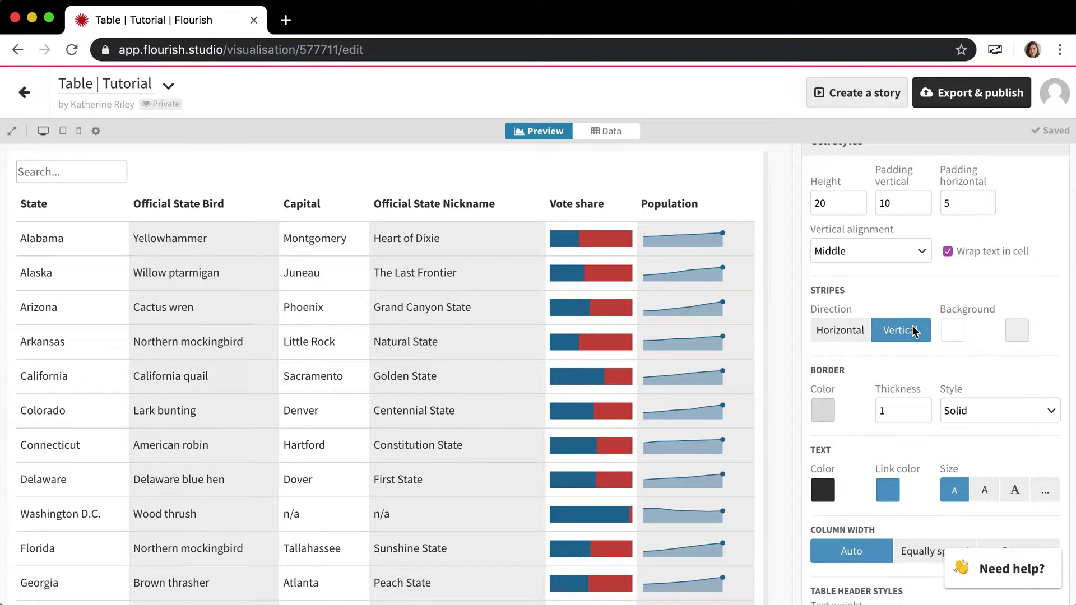
pyautogui.click(856, 344)
# Try Top as the cells' vertical alignment and set it to Bottom
pyautogui.scroll(3, 895, 381)
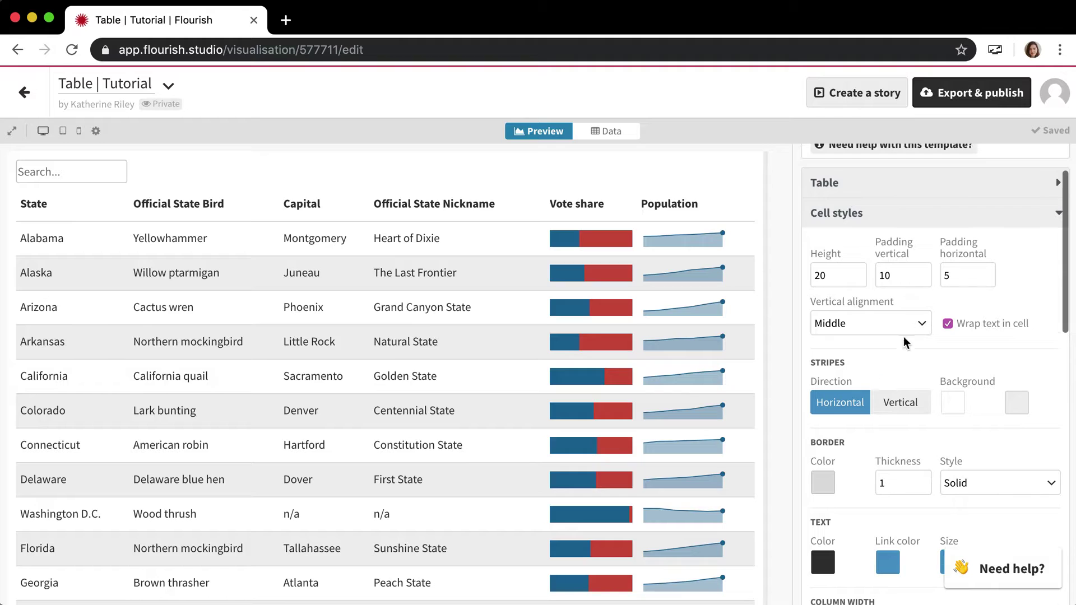
pyautogui.click(855, 325)
pyautogui.click(852, 352)
pyautogui.click(863, 323)
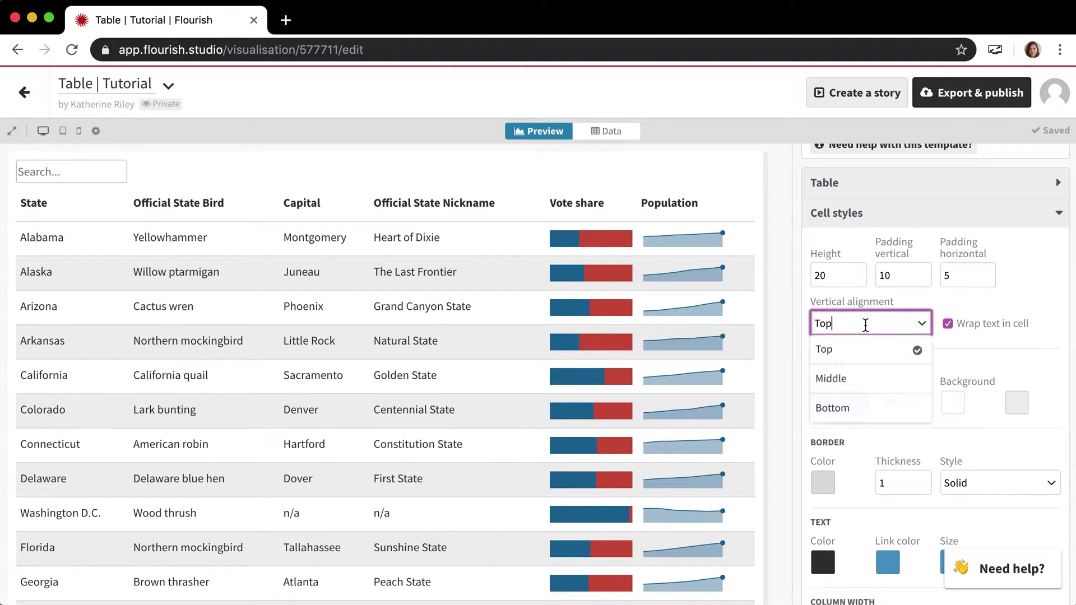
pyautogui.click(856, 410)
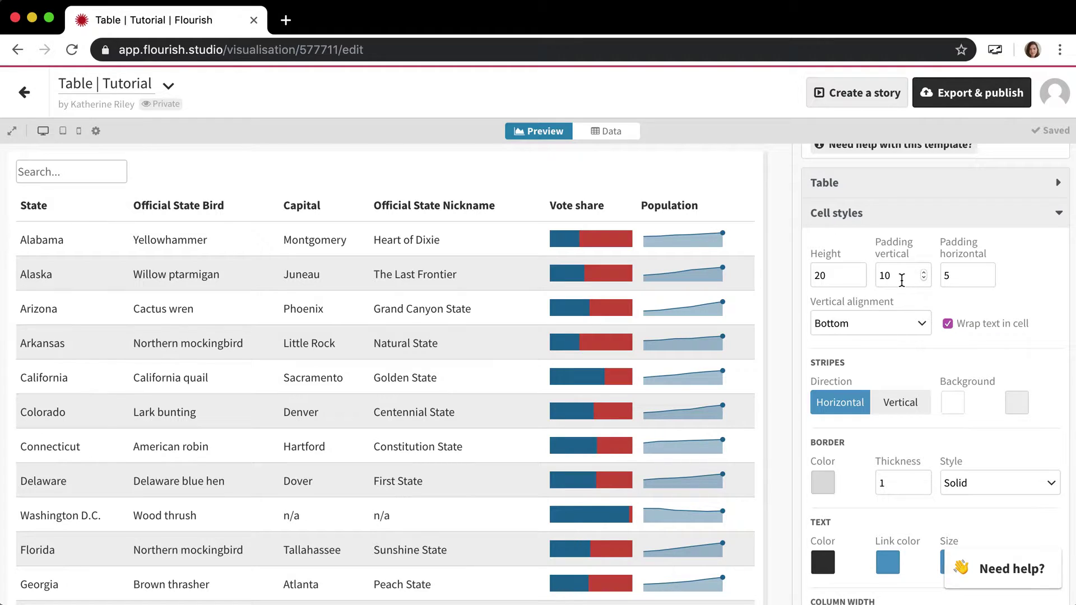
pyautogui.scroll(-2, 857, 382)
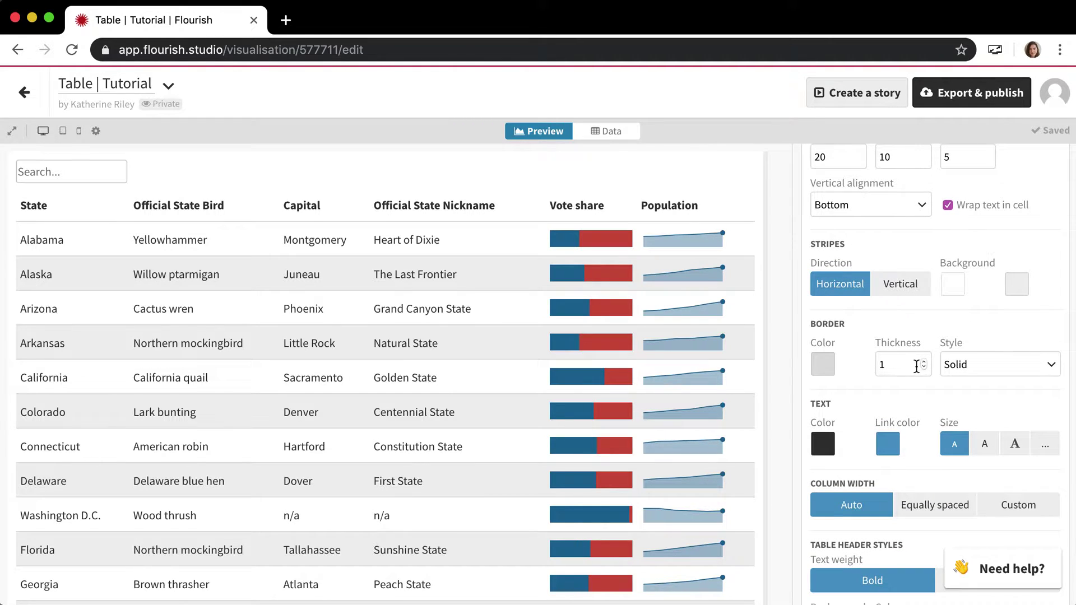
# Change the cells' border color to a light turquoise, hex A2DDDD, by lowering its red value to 162
pyautogui.click(953, 365)
pyautogui.click(819, 371)
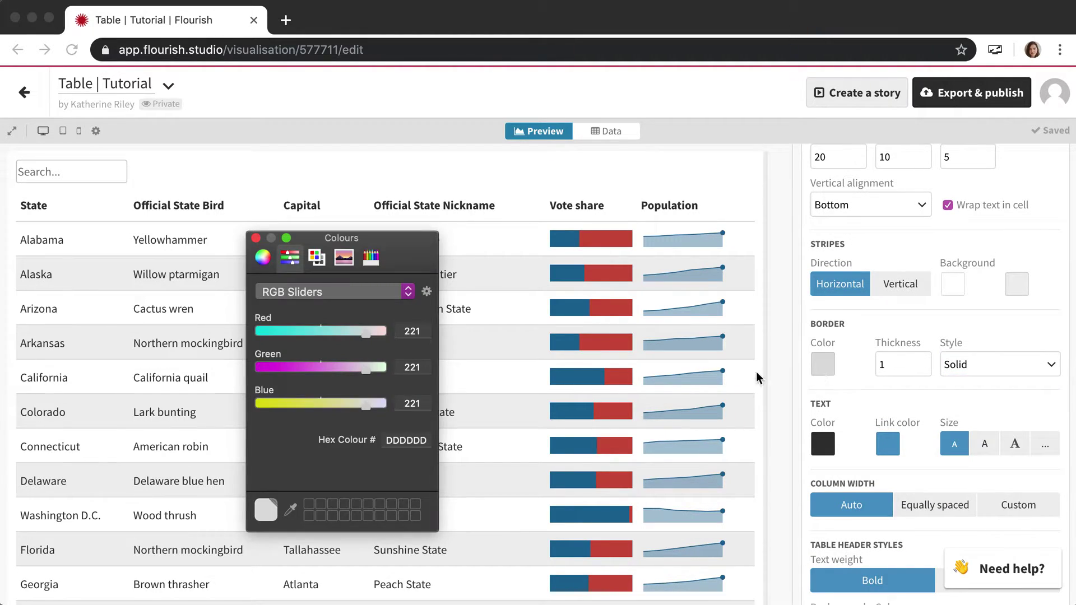
pyautogui.click(340, 333)
pyautogui.click(256, 238)
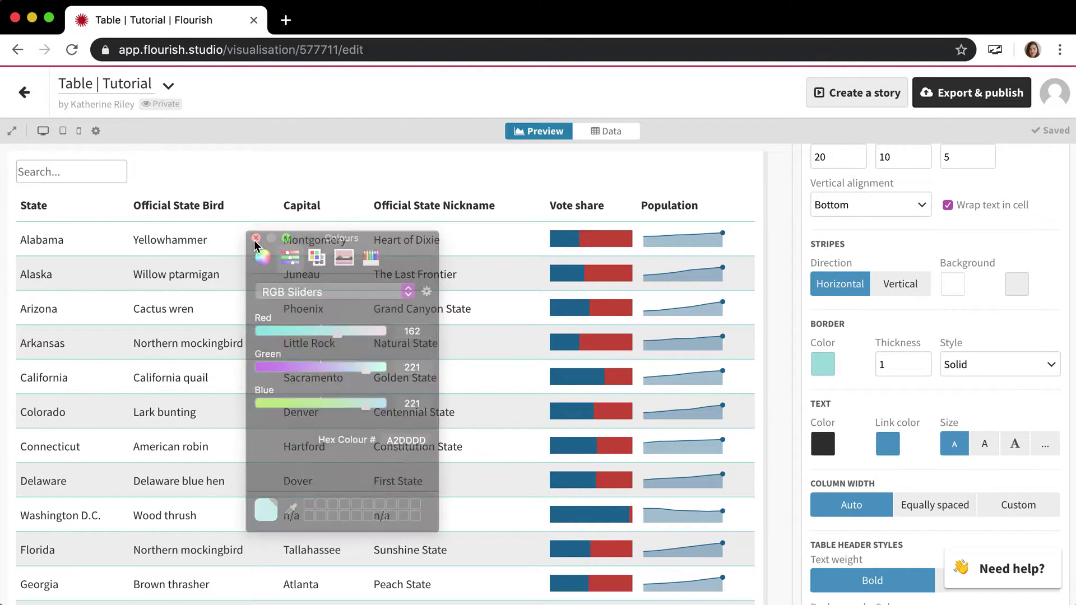
# Try the custom column width option for the table and switch the column width back to Auto
pyautogui.scroll(-2, 876, 430)
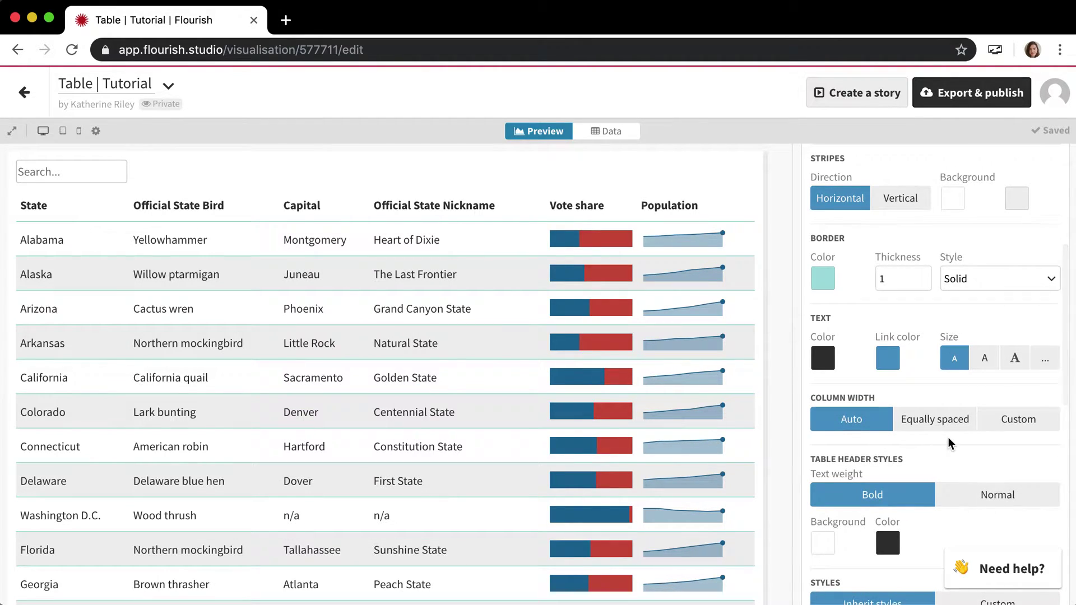
pyautogui.scroll(-2, 947, 438)
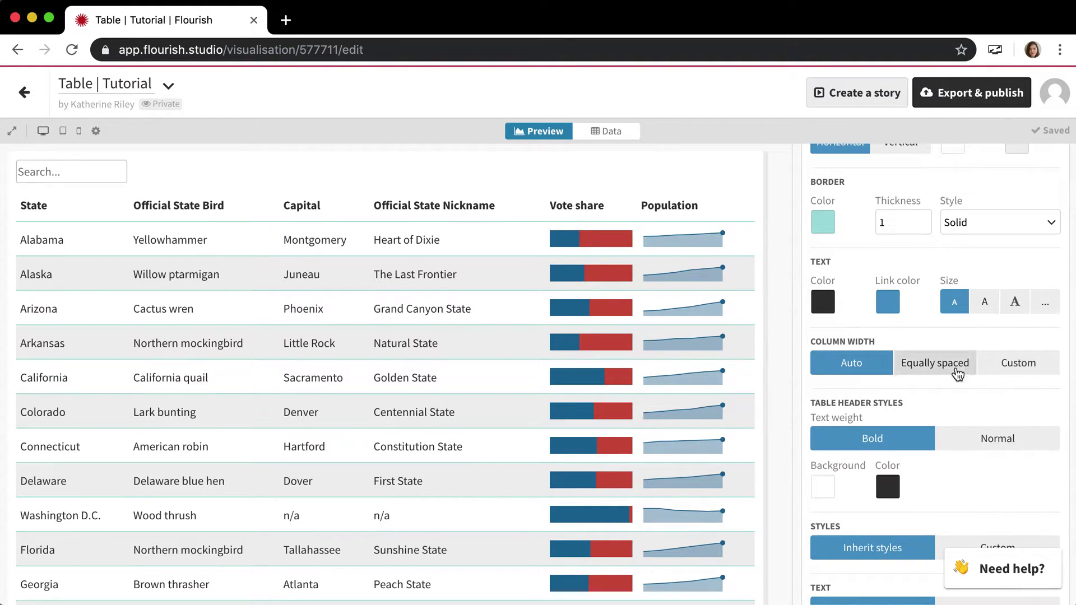
pyautogui.click(1020, 370)
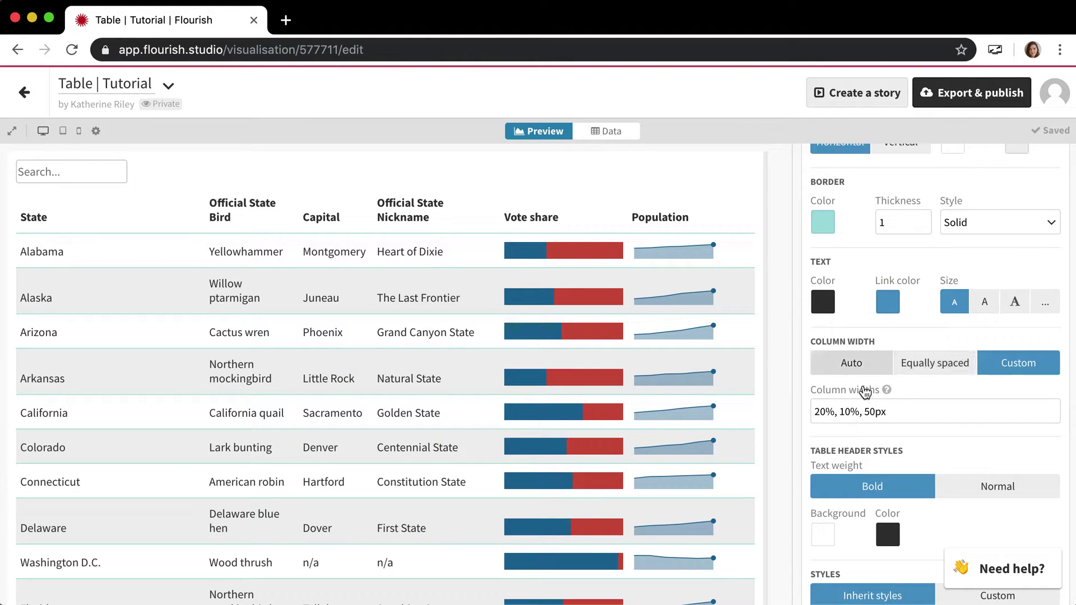
pyautogui.click(880, 367)
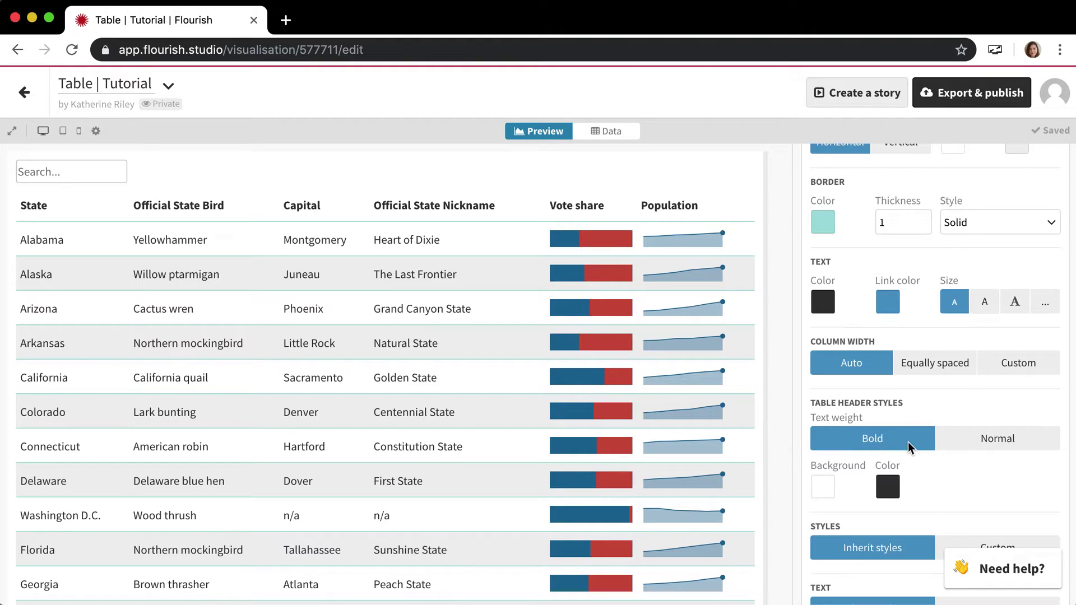
# Look through the table header, border and image options in the cell styles, and open the Charts settings
pyautogui.scroll(-5, 907, 441)
pyautogui.scroll(1, 1019, 271)
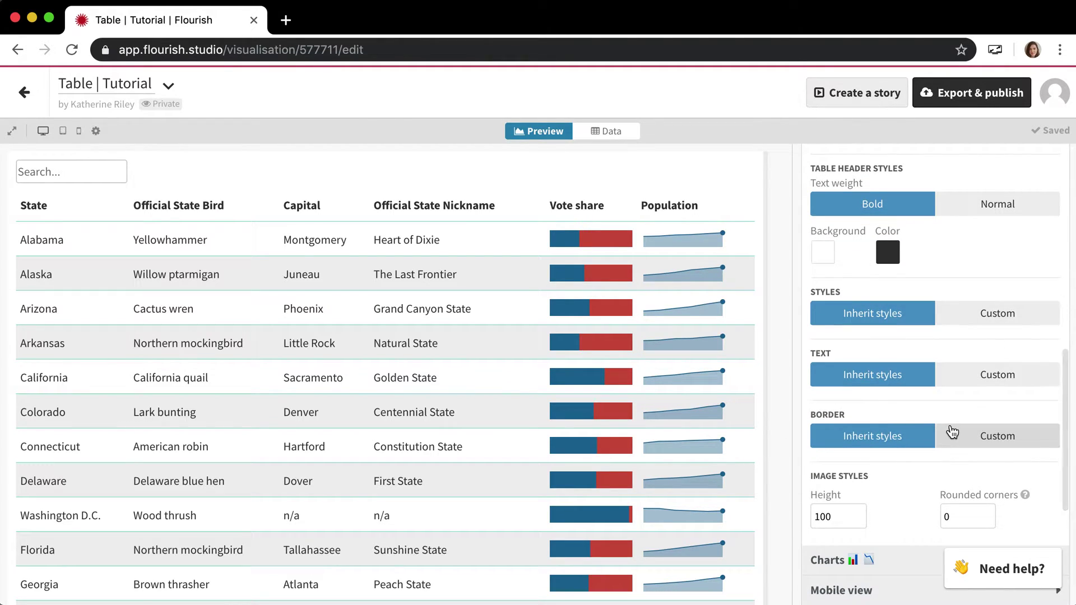
pyautogui.scroll(-5, 953, 432)
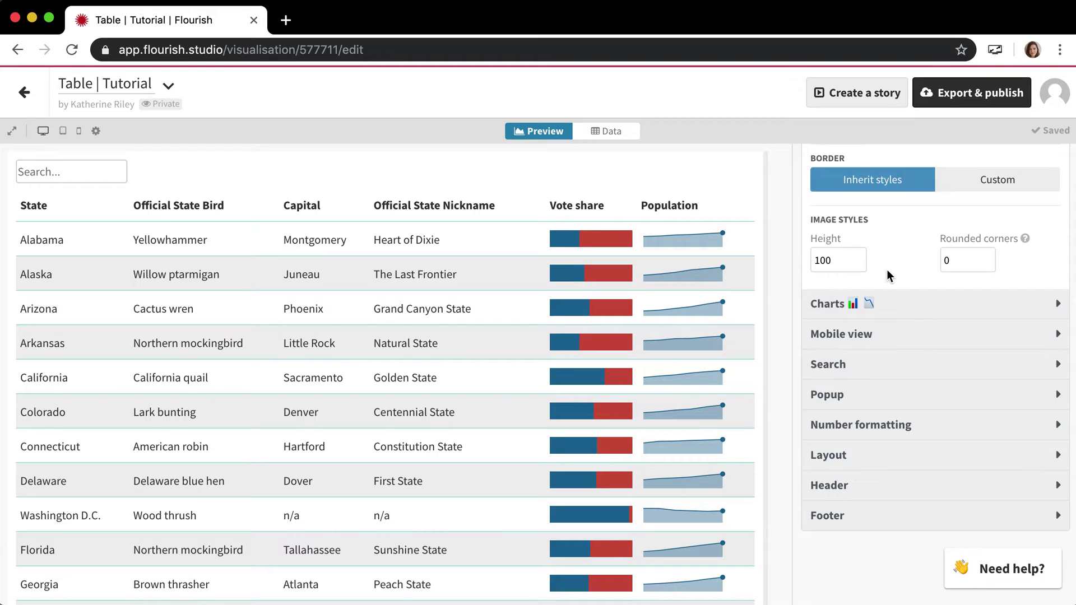
pyautogui.scroll(2, 882, 316)
pyautogui.scroll(12, 882, 315)
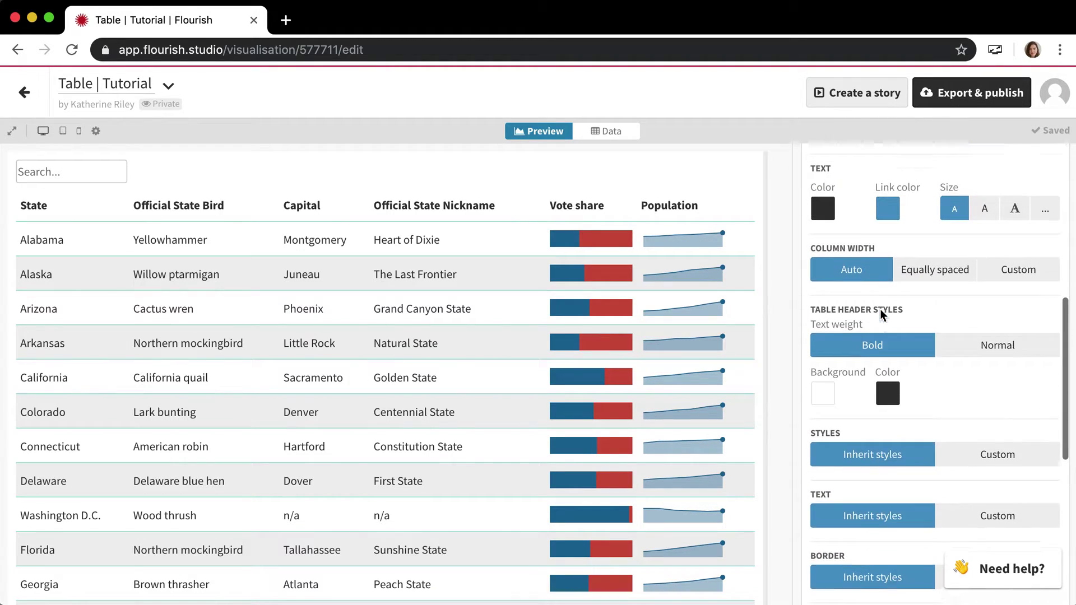
pyautogui.scroll(8, 881, 312)
pyautogui.click(874, 284)
pyautogui.click(873, 316)
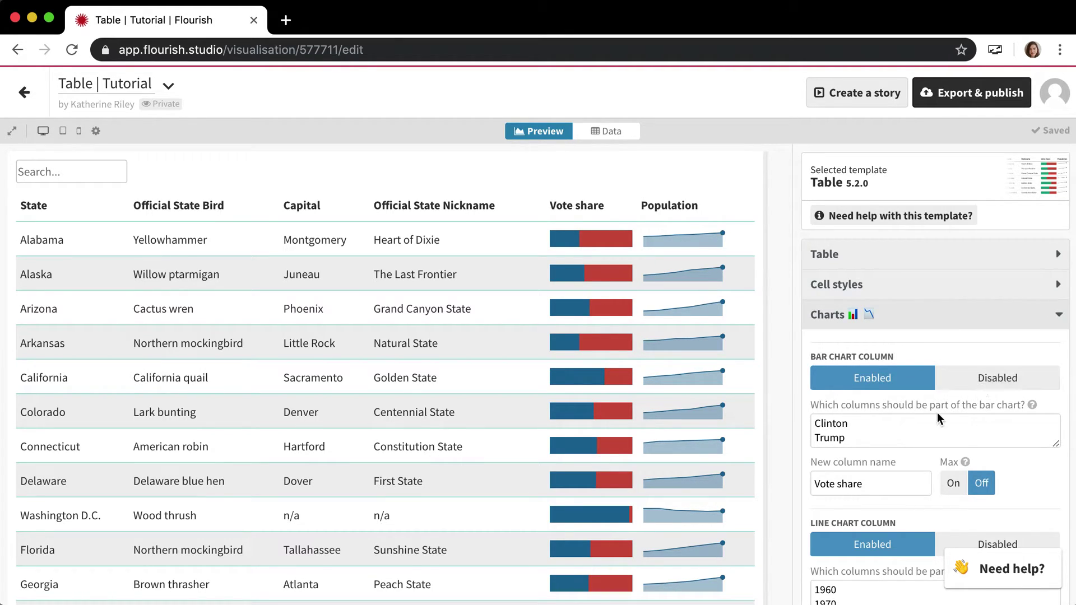
# Try the table with the bar chart column disabled, check its source columns in the data sheet, and leave the bar chart enabled
pyautogui.click(989, 381)
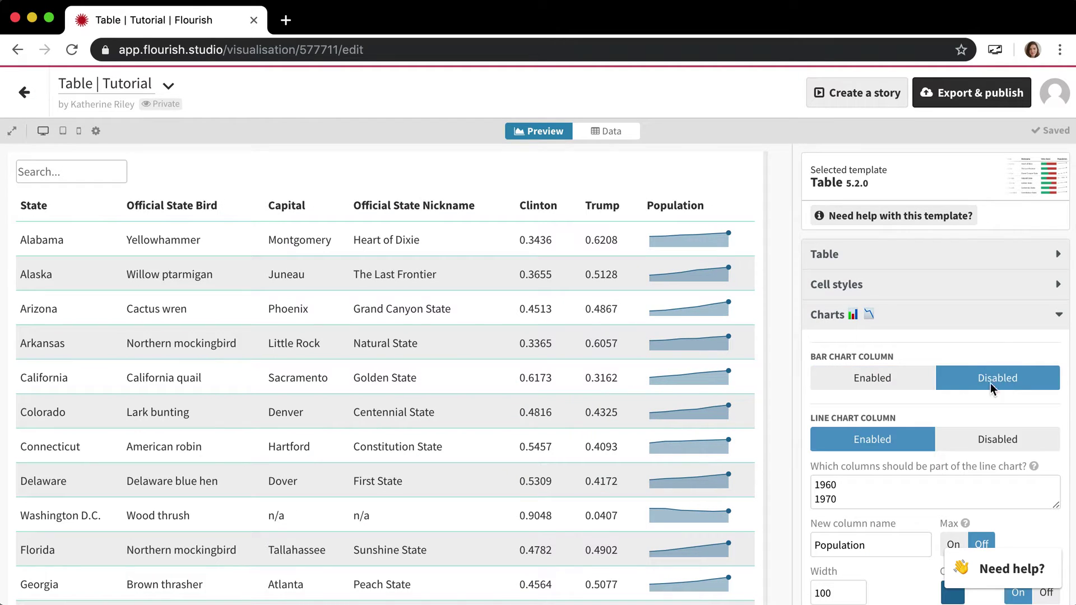
pyautogui.click(888, 380)
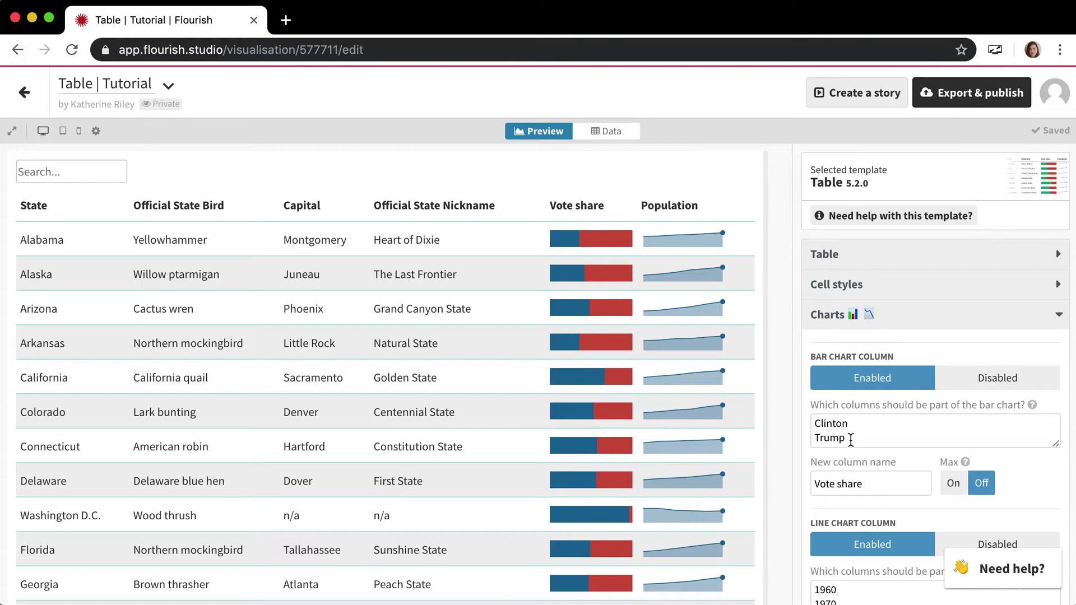
pyautogui.click(605, 130)
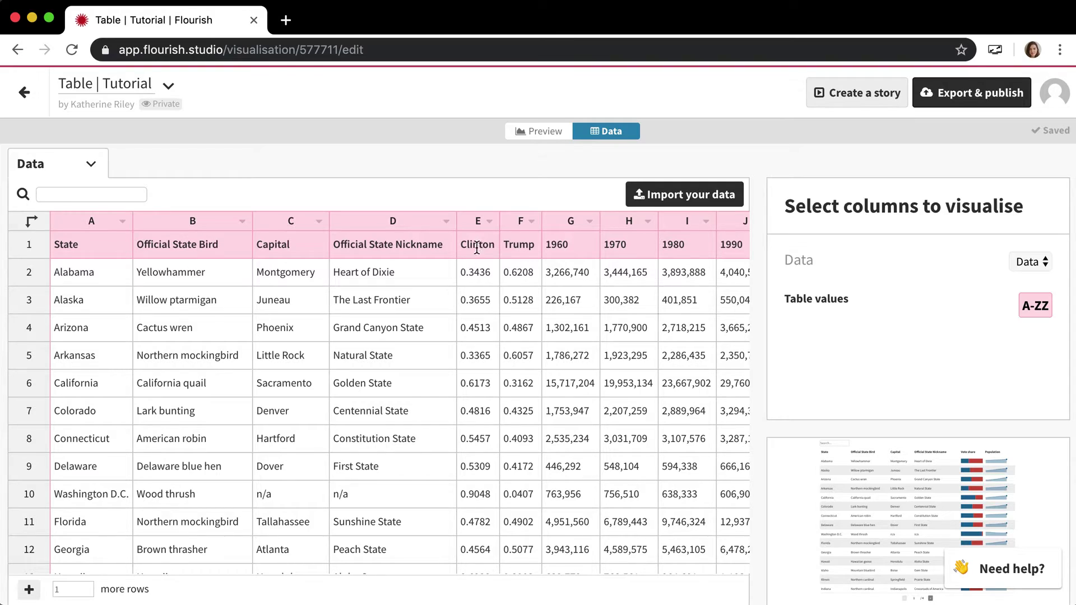
pyautogui.click(540, 132)
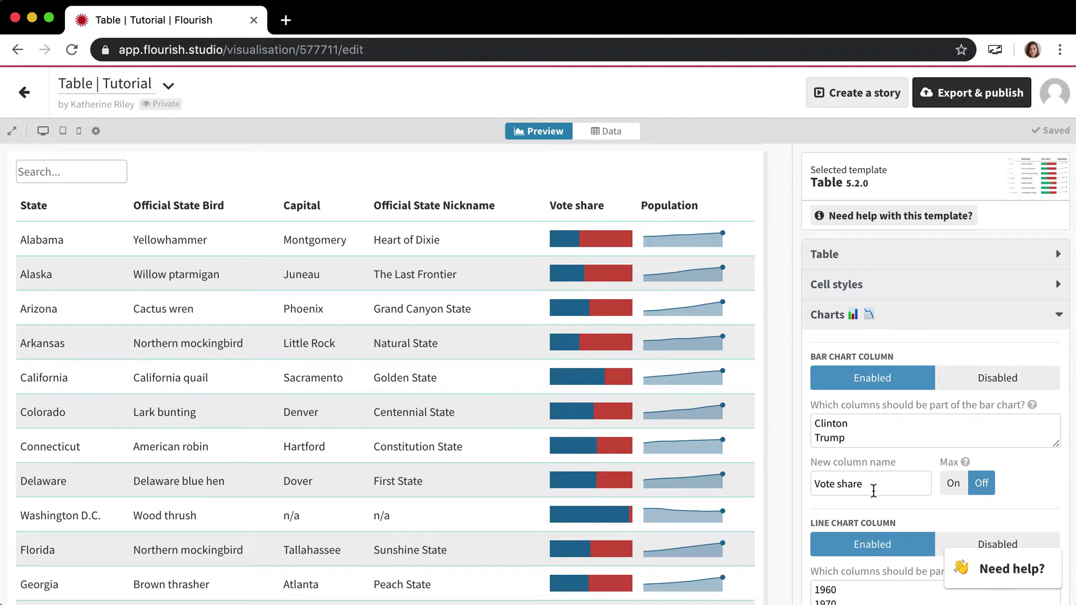
pyautogui.click(986, 387)
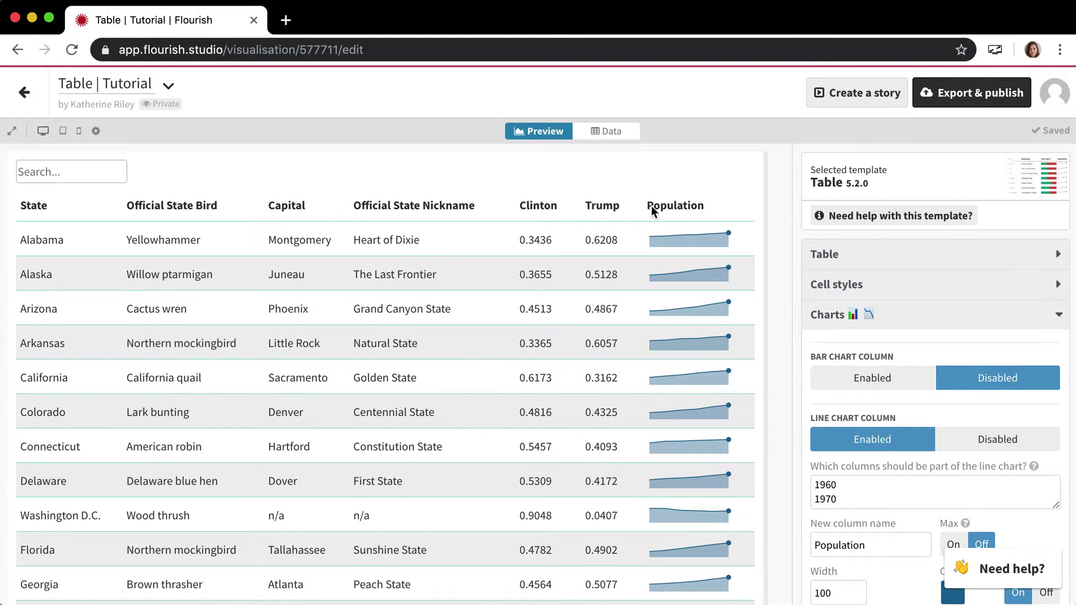
pyautogui.click(888, 378)
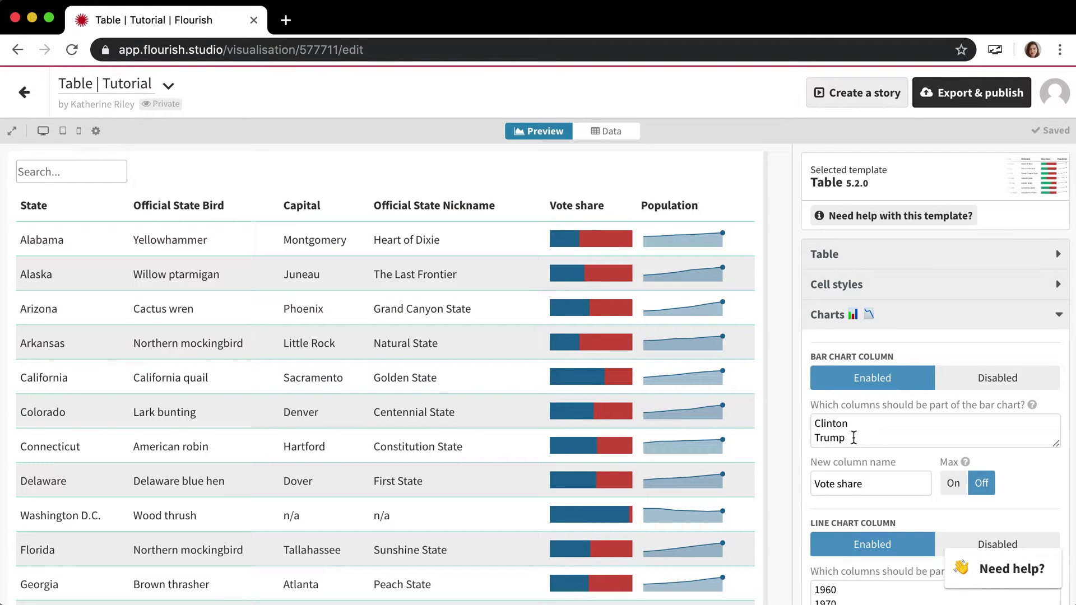
# Try the table with the line chart column disabled and enable the line chart column again
pyautogui.scroll(-3, 994, 497)
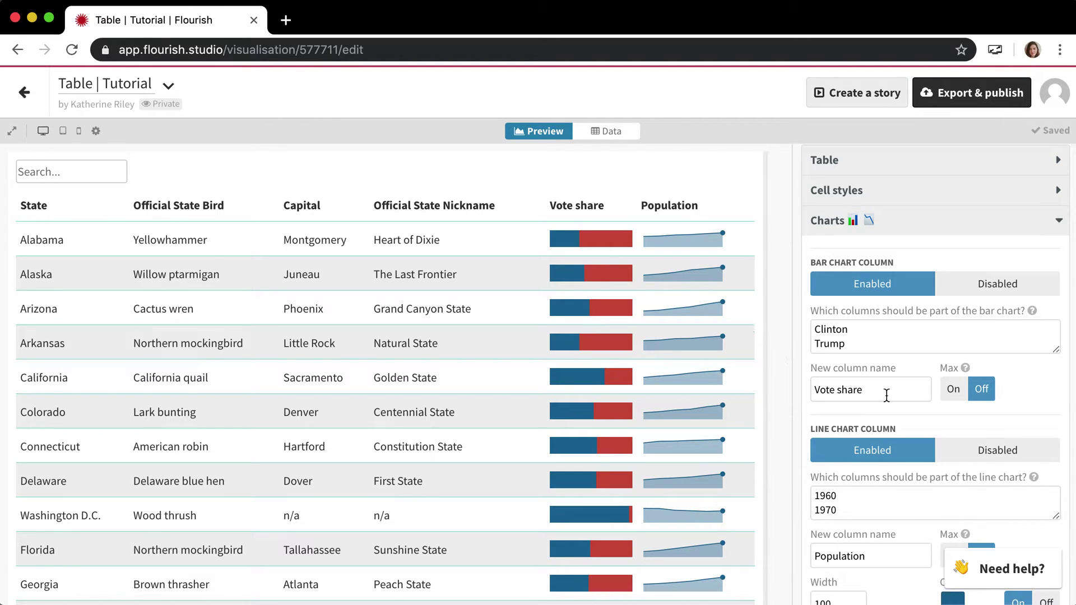
pyautogui.scroll(-1, 927, 443)
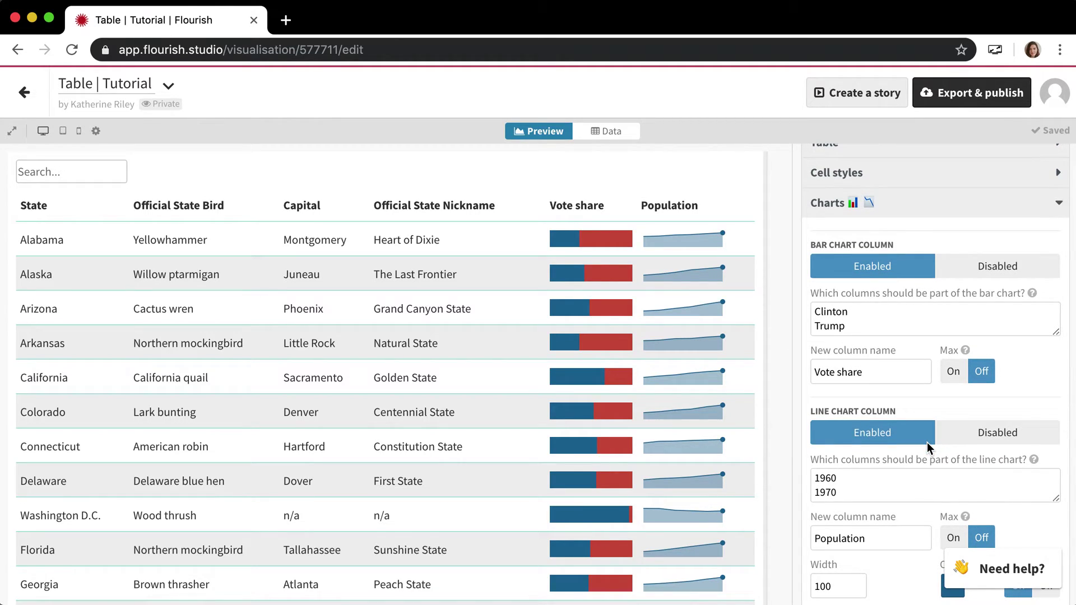
pyautogui.scroll(-1, 891, 481)
pyautogui.scroll(1, 887, 482)
pyautogui.scroll(-4, 906, 456)
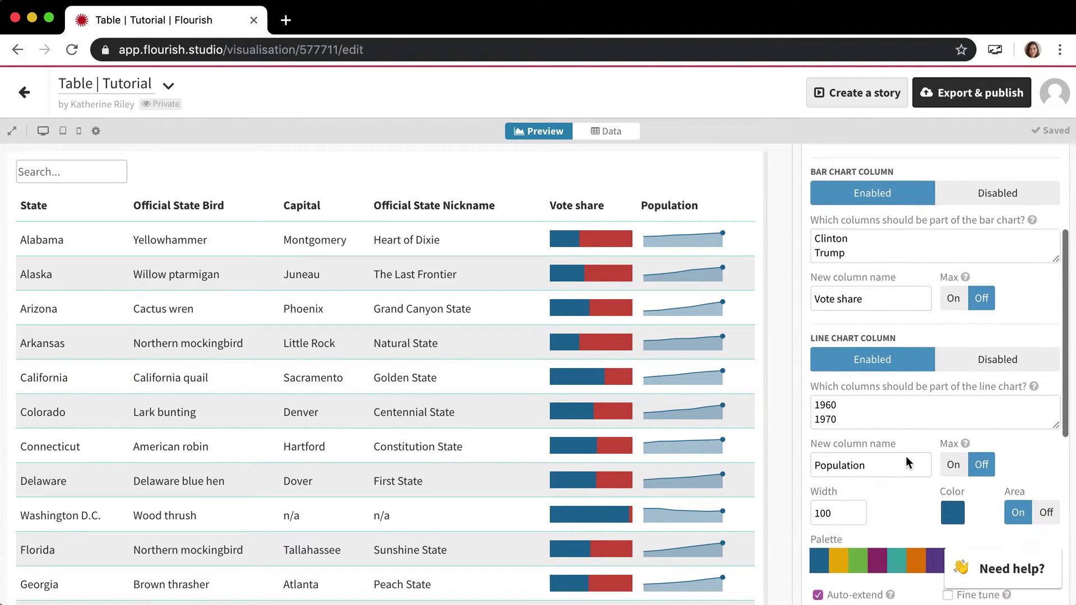
pyautogui.scroll(1, 874, 348)
pyautogui.click(993, 331)
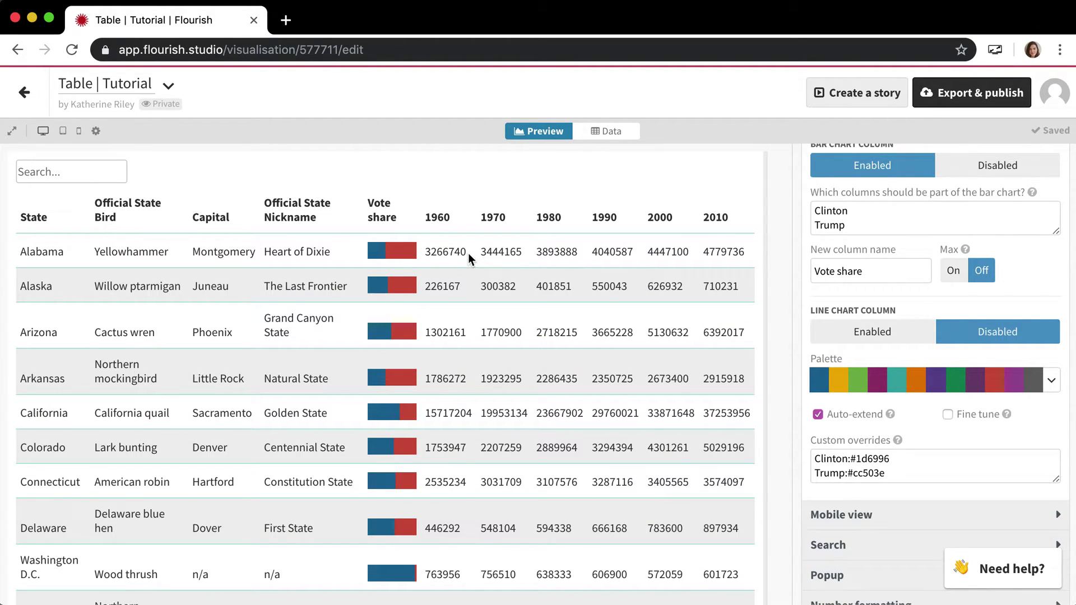
pyautogui.click(847, 336)
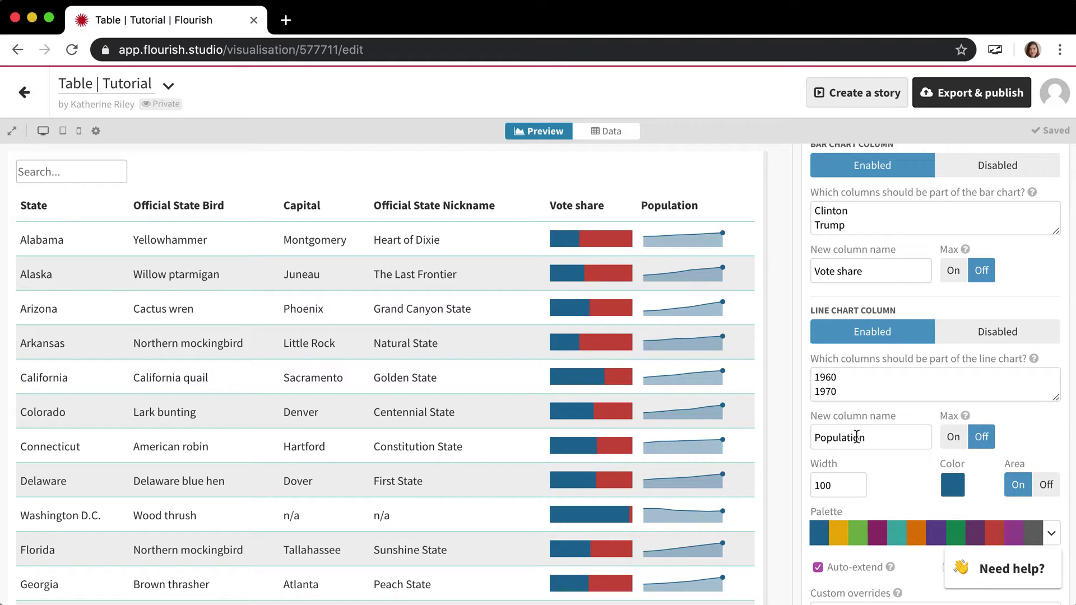
# Try the chart color palette that begins with purple, blue and teal
pyautogui.scroll(-3, 876, 458)
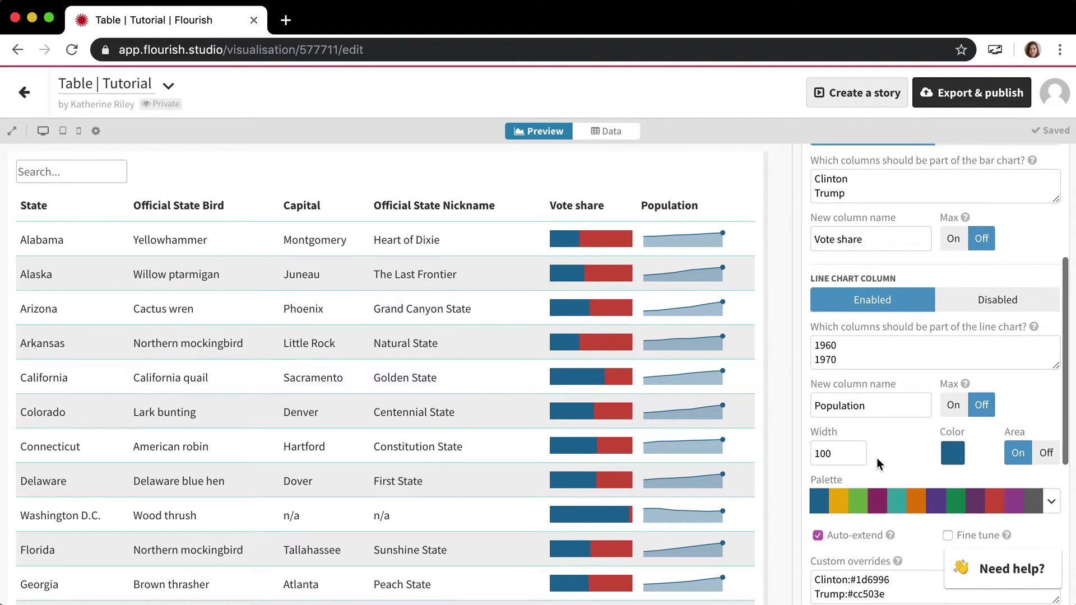
pyautogui.click(901, 401)
pyautogui.click(890, 490)
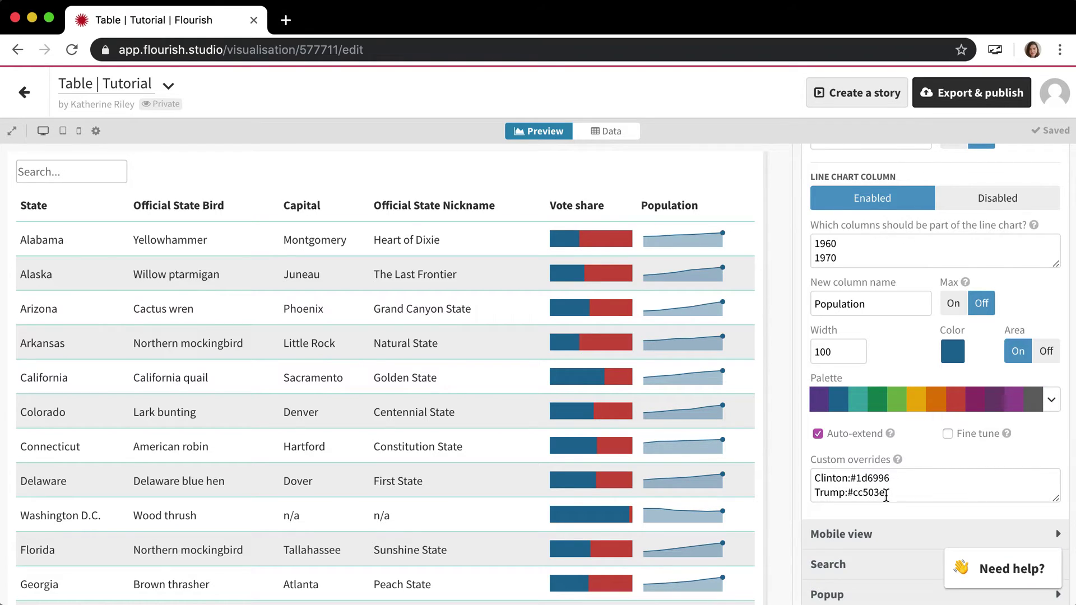
# Clear the custom color overrides for the bar chart and choose the lighter palette that begins with turquoise and yellow
pyautogui.moveTo(898, 498); pyautogui.dragTo(795, 470)
pyautogui.press('BackSpace')
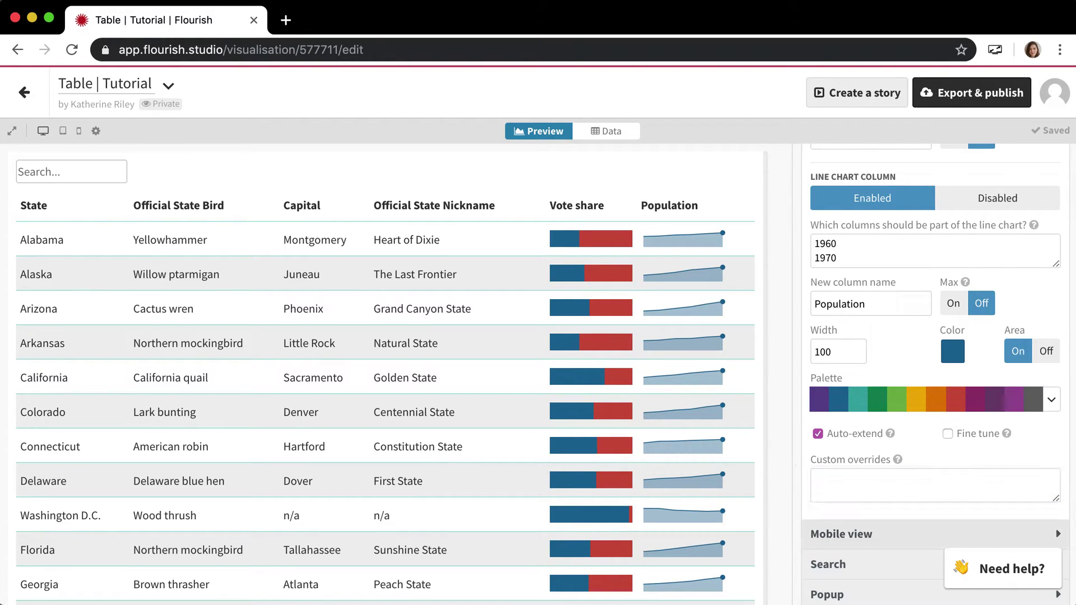
pyautogui.click(915, 397)
pyautogui.click(897, 512)
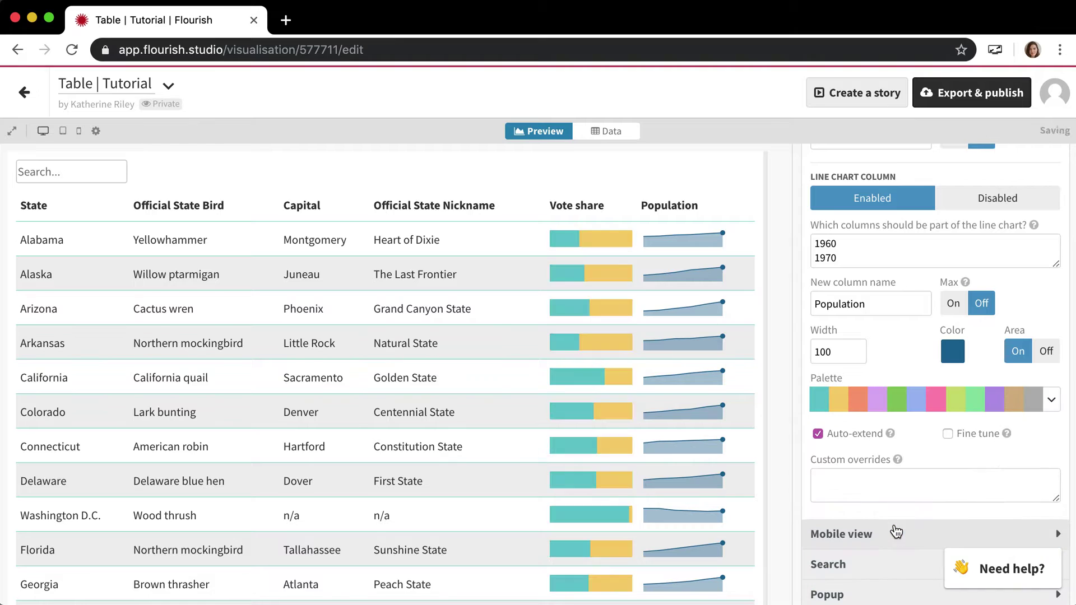
# Change the Population line chart color to bright green and check the charts down the table
pyautogui.click(953, 351)
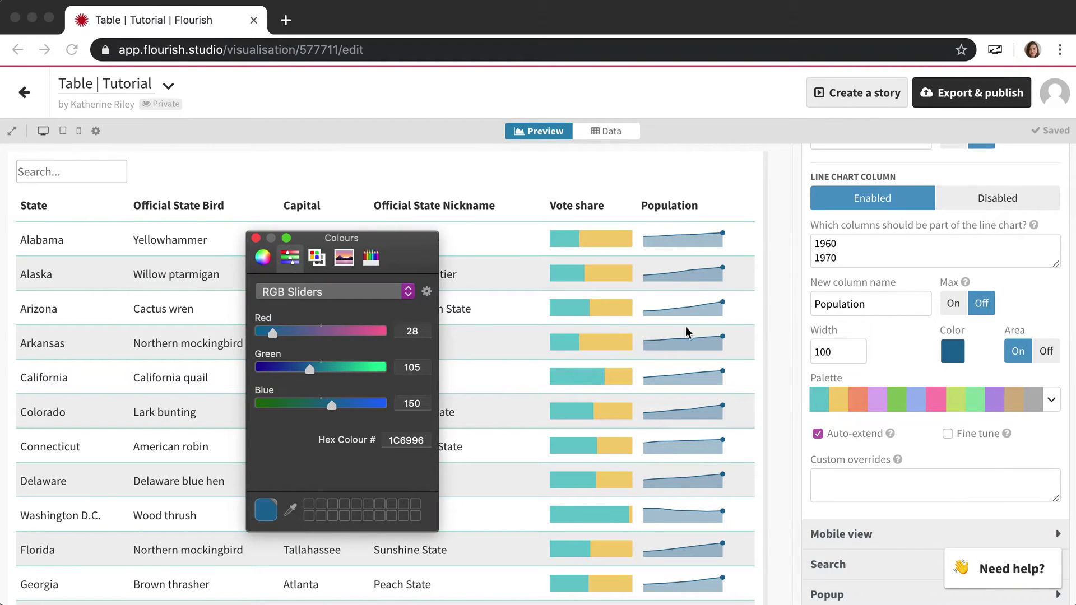
pyautogui.click(379, 368)
pyautogui.click(255, 237)
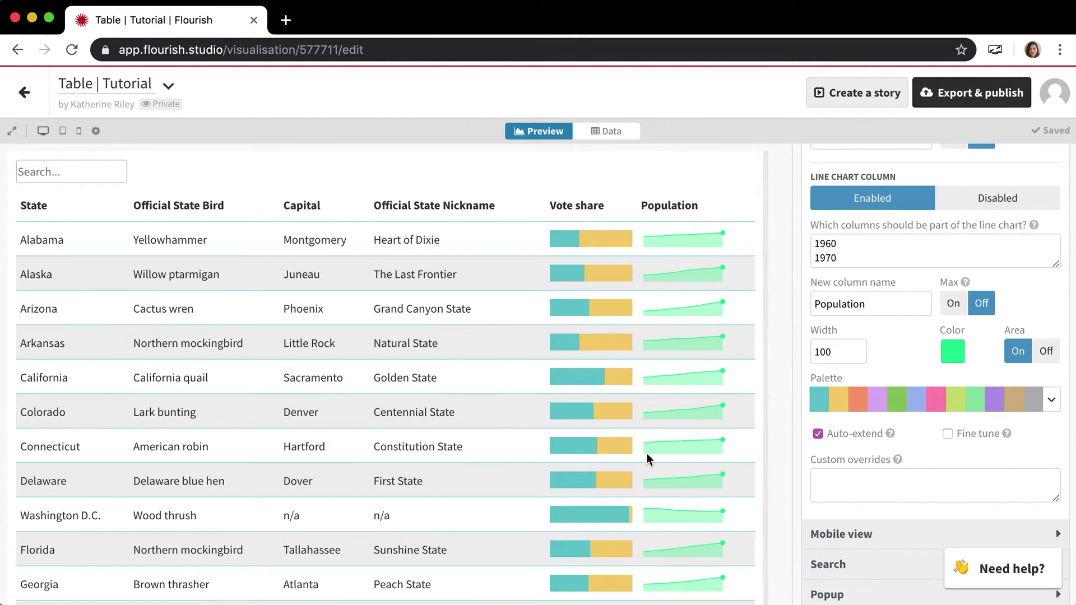
pyautogui.scroll(-2, 531, 488)
pyautogui.scroll(-2, 531, 489)
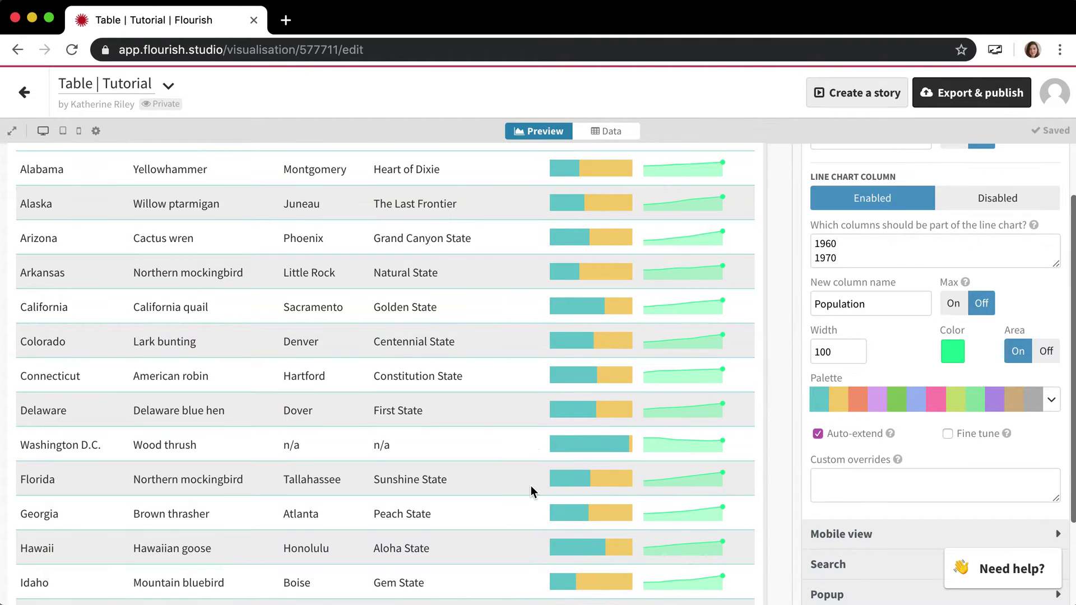
pyautogui.scroll(3, 530, 489)
pyautogui.scroll(-1, 531, 489)
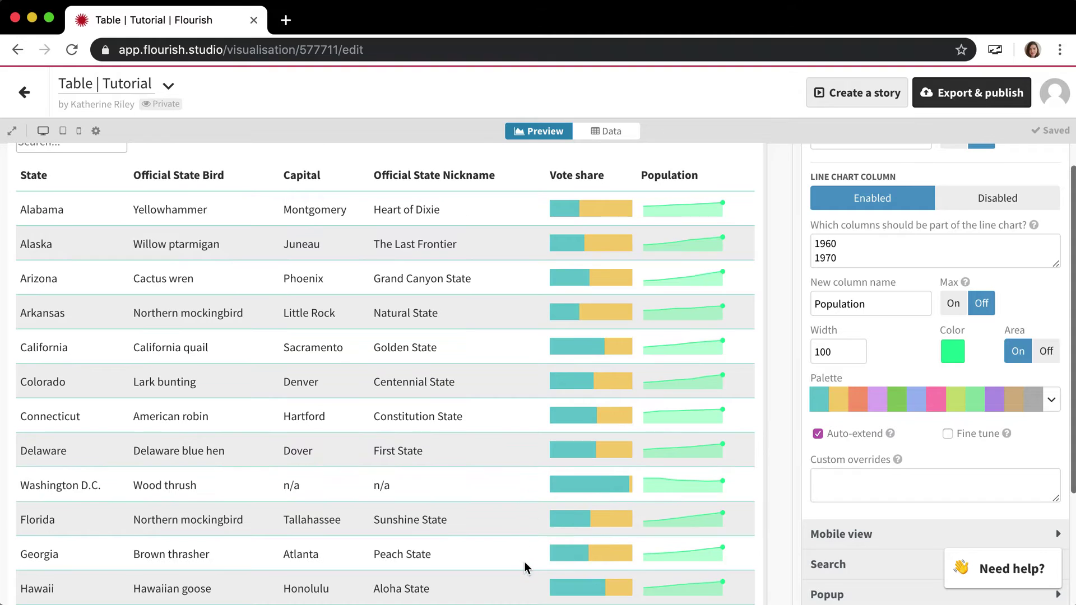
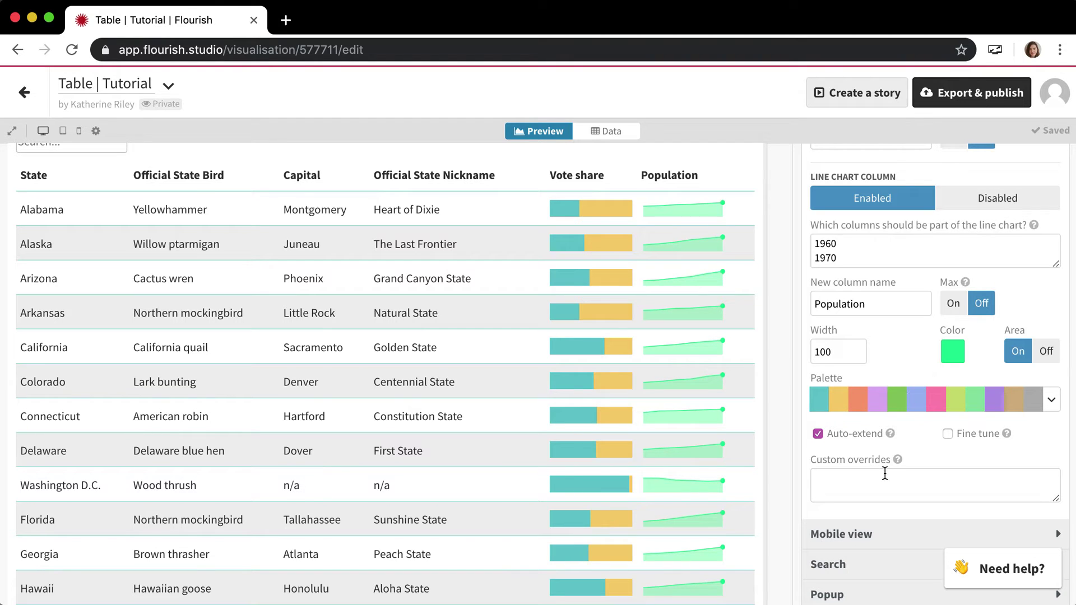
# Close the Charts settings and open Number formatting to check the help for the columns to format
pyautogui.scroll(5, 877, 211)
pyautogui.click(884, 178)
pyautogui.click(891, 418)
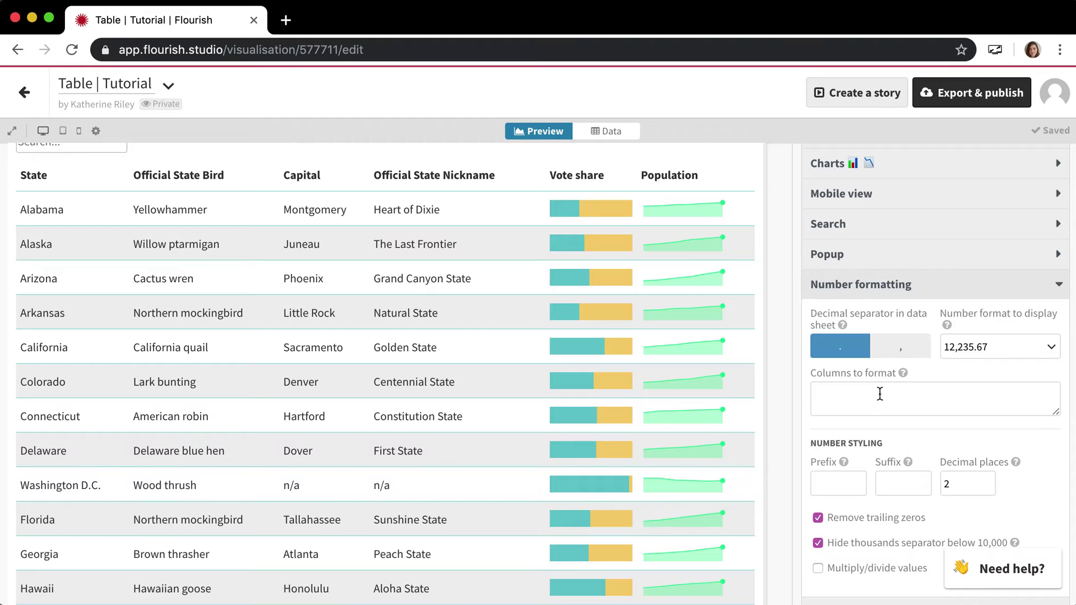
pyautogui.moveTo(903, 374)
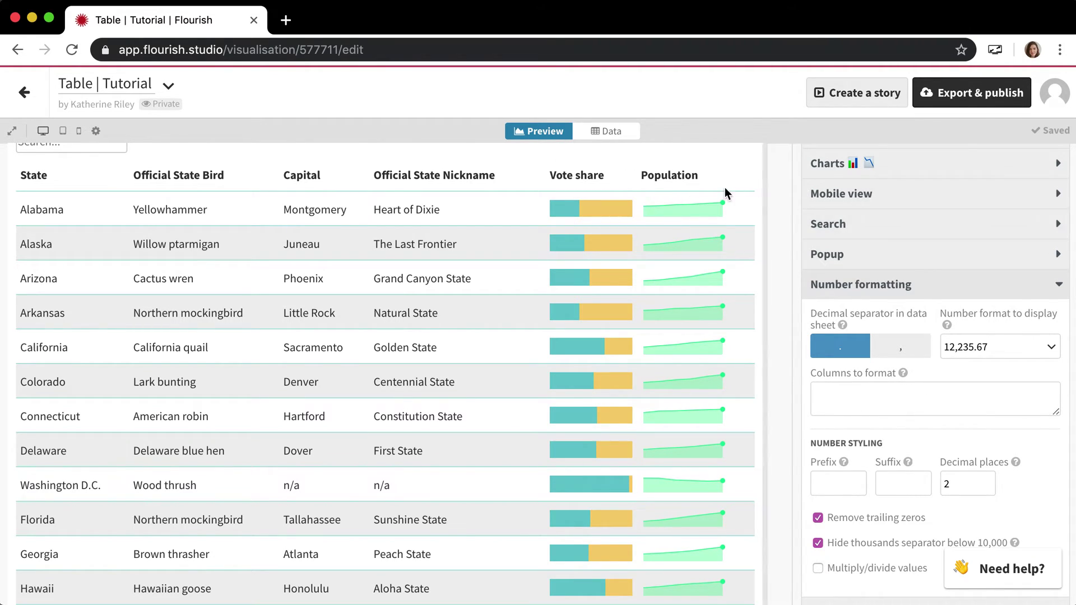
# Disable the line chart column so that the separate 1960 to 2010 population columns are shown as numbers
pyautogui.scroll(3, 852, 241)
pyautogui.click(865, 247)
pyautogui.click(959, 476)
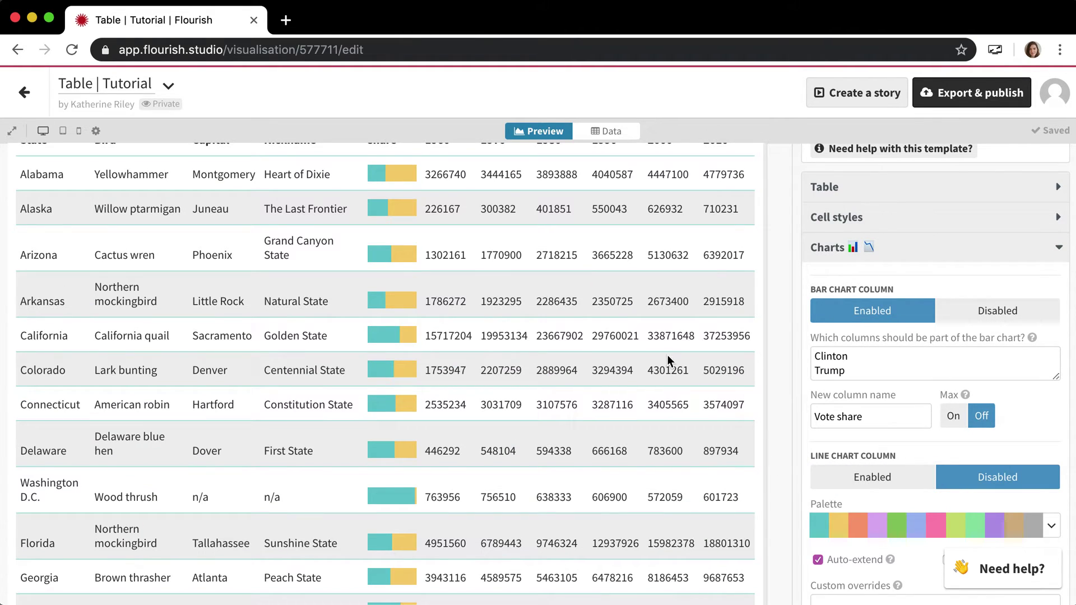
pyautogui.scroll(2, 667, 355)
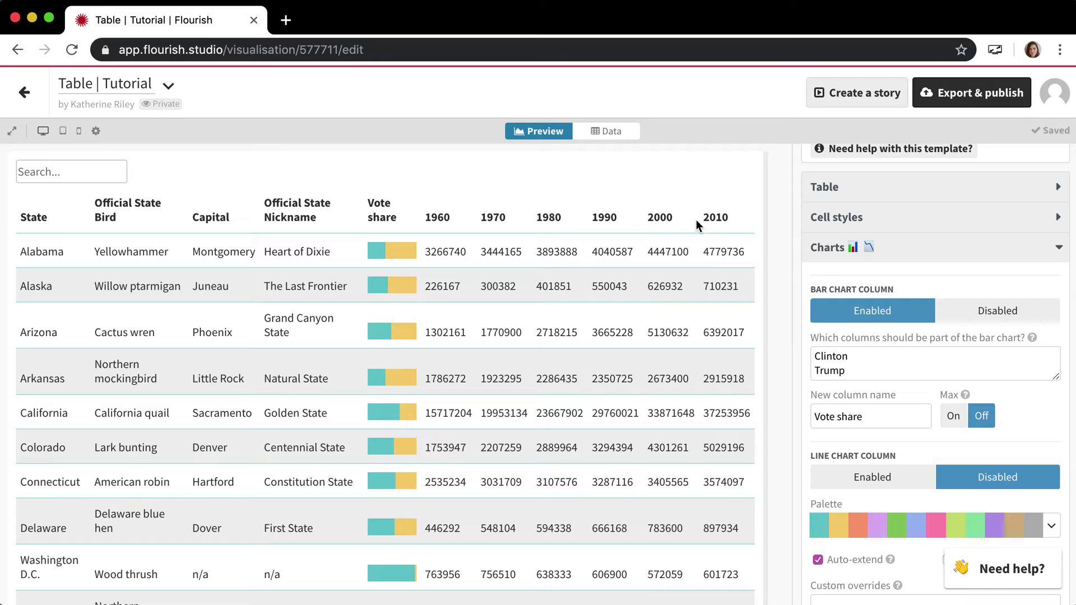
pyautogui.scroll(-5, 842, 432)
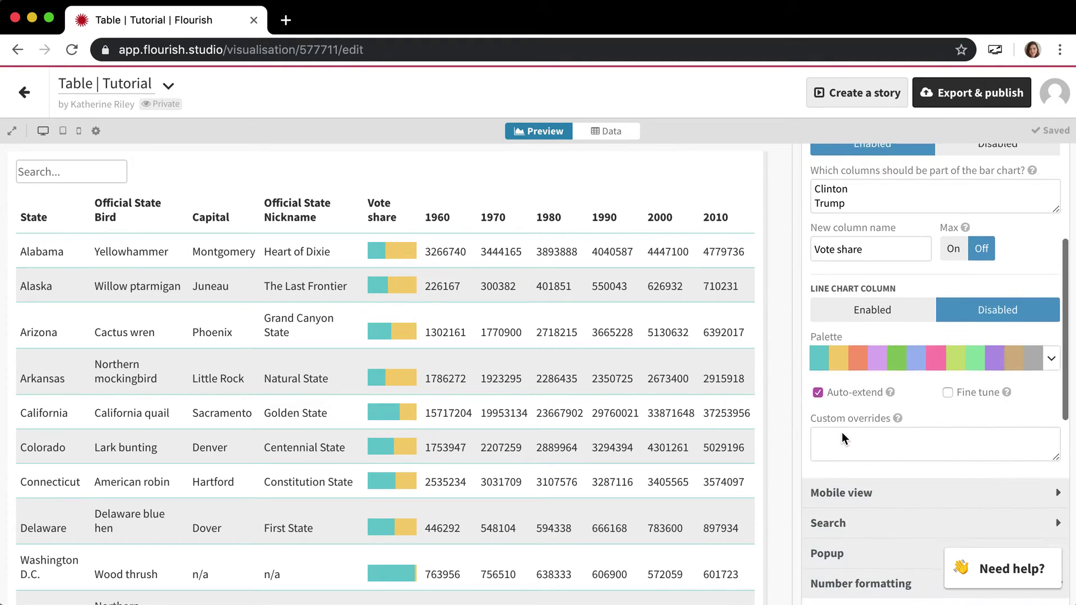
# Apply number formatting to the 1960 and 1970 columns
pyautogui.scroll(-2, 845, 411)
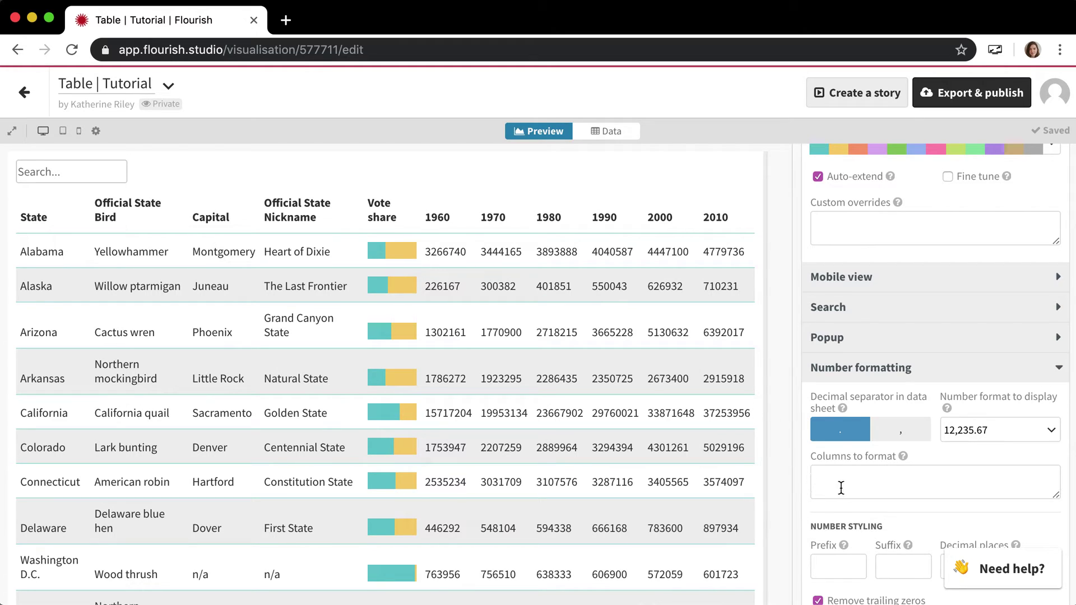
pyautogui.click(923, 485)
pyautogui.write('1960')
pyautogui.press('Return')
pyautogui.write('1970')
pyautogui.click(839, 566)
# Change the displayed number format to 12.345,67
pyautogui.scroll(-2, 872, 539)
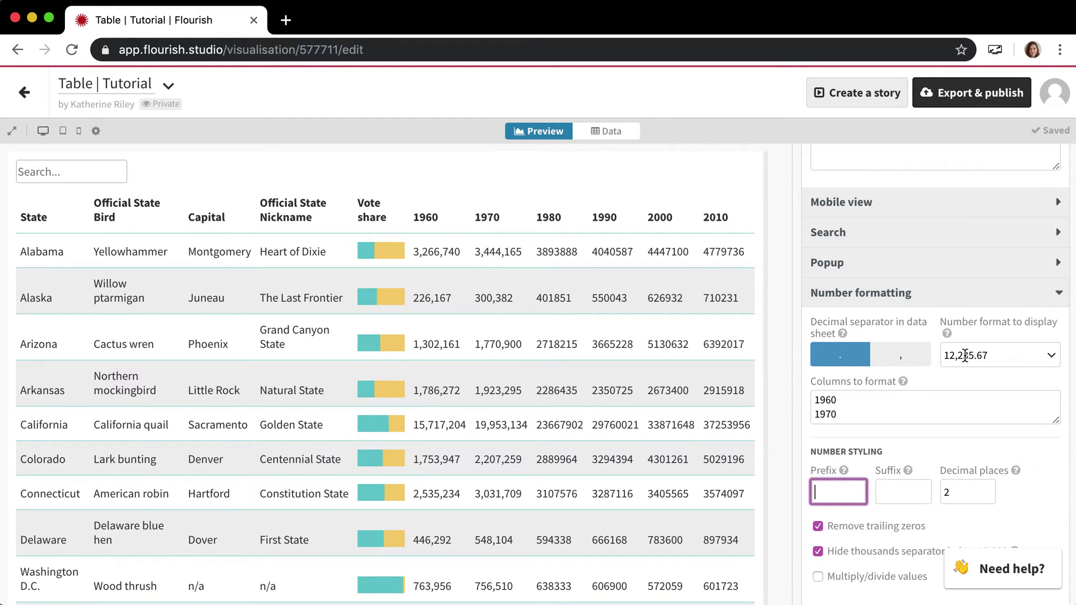
pyautogui.click(1009, 359)
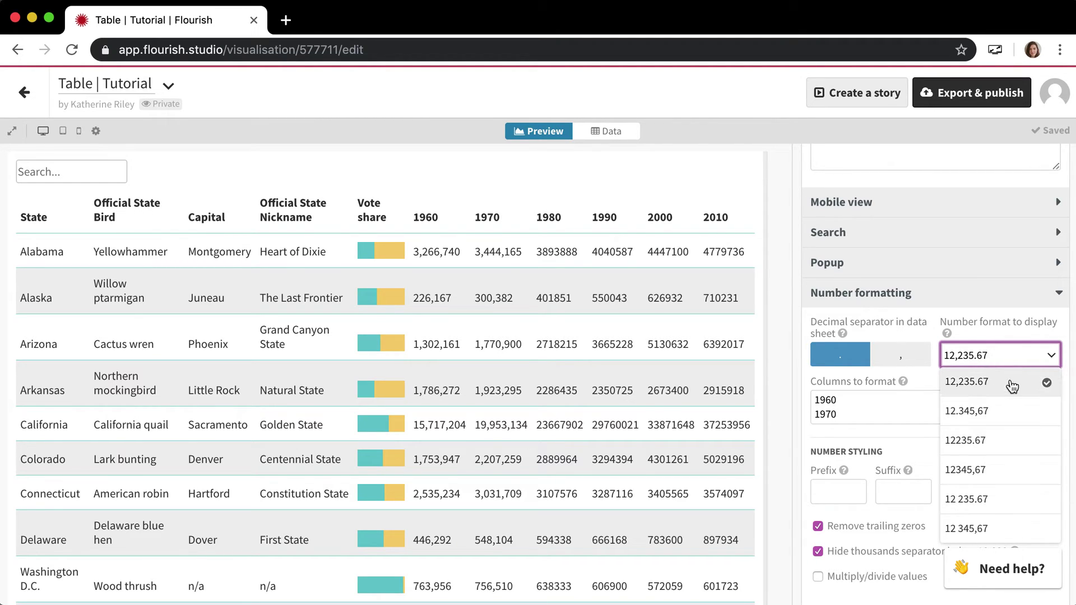
pyautogui.click(1008, 421)
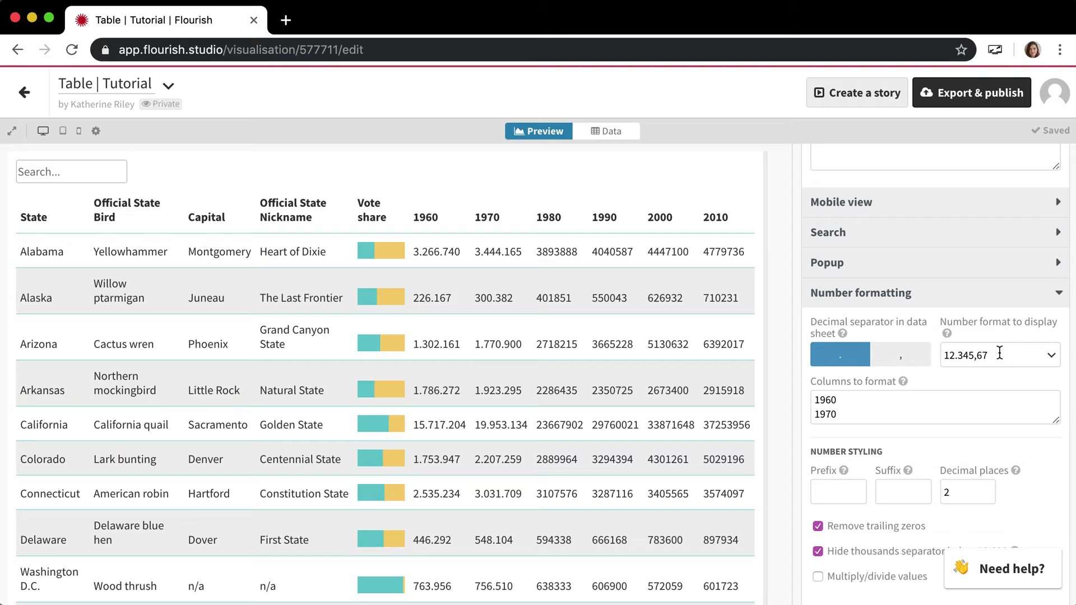
# Add the 1980 column to the columns to format and close the Number formatting settings
pyautogui.click(859, 410)
pyautogui.press('Return')
pyautogui.write('1980')
pyautogui.press('Tab')
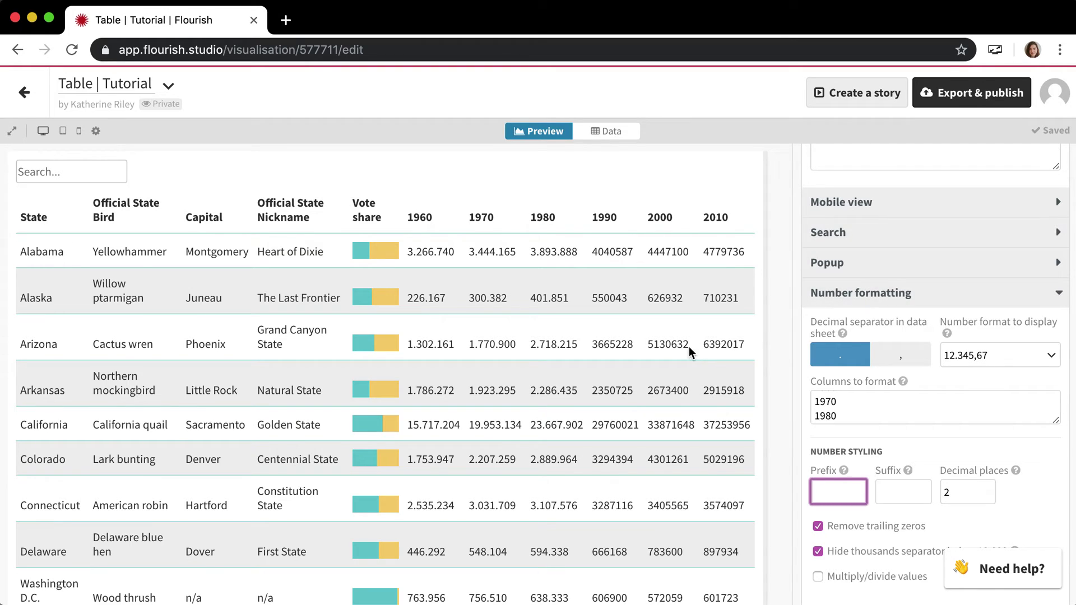
pyautogui.scroll(-1, 892, 441)
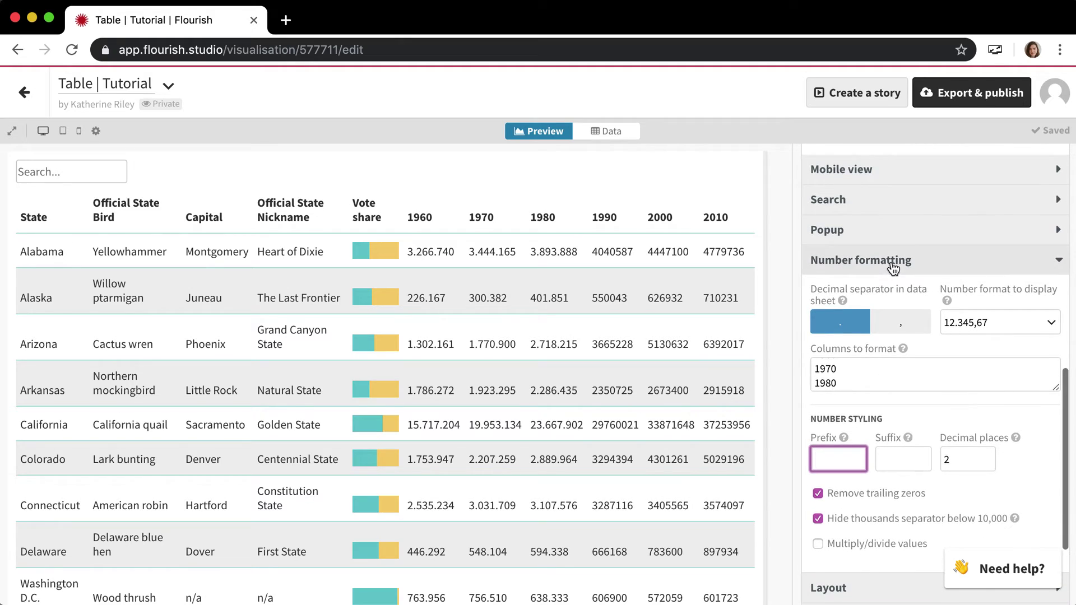
pyautogui.click(889, 258)
# Open the Mobile view settings and preview the table at phone size, examining the block layout down the state entries
pyautogui.click(859, 349)
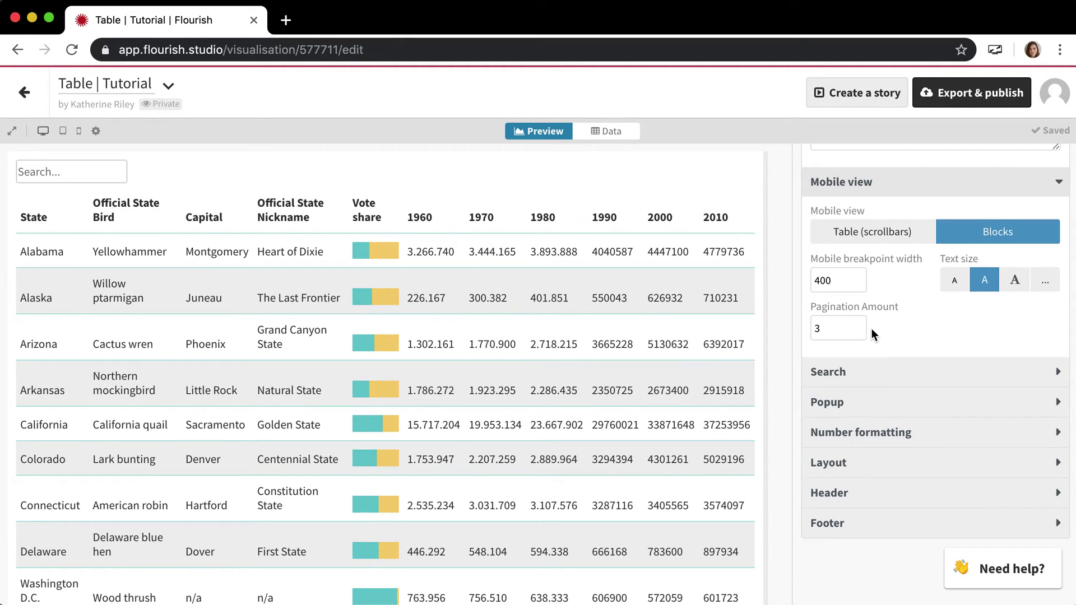
pyautogui.scroll(1, 872, 328)
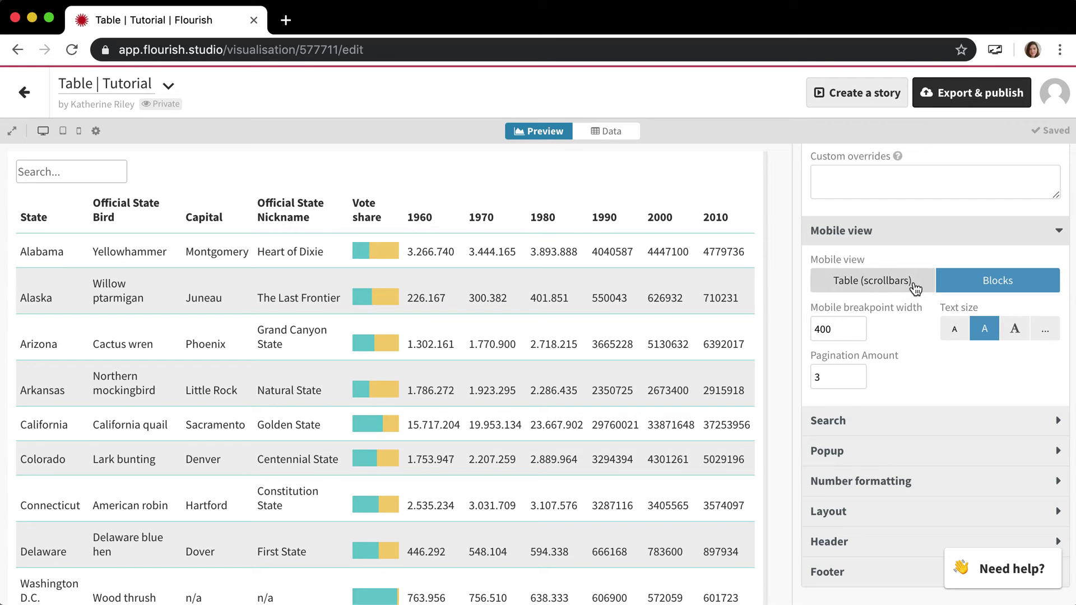
pyautogui.click(79, 132)
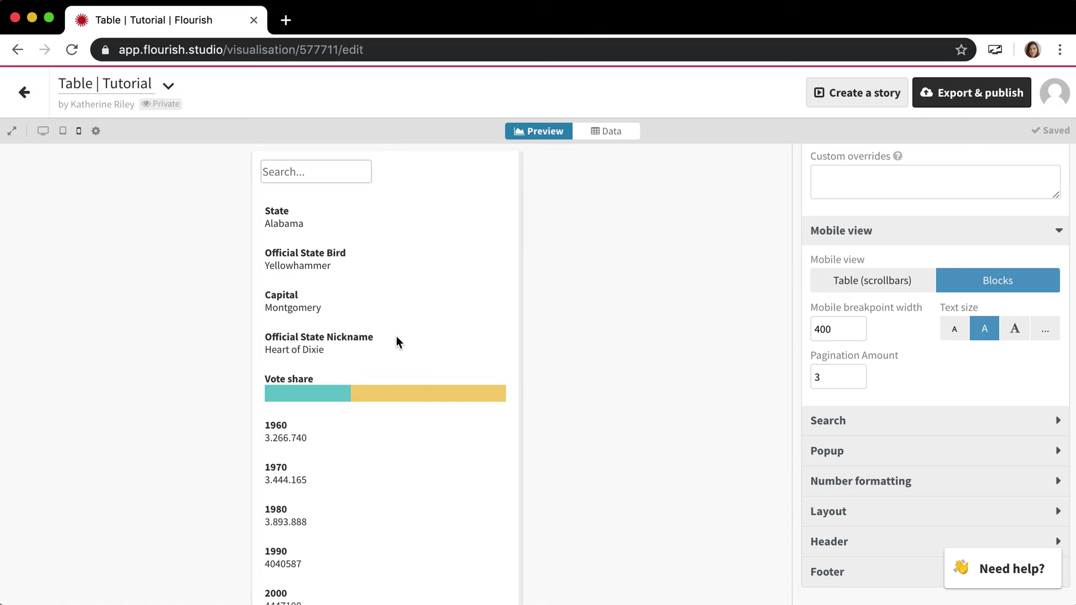
pyautogui.scroll(-2, 397, 342)
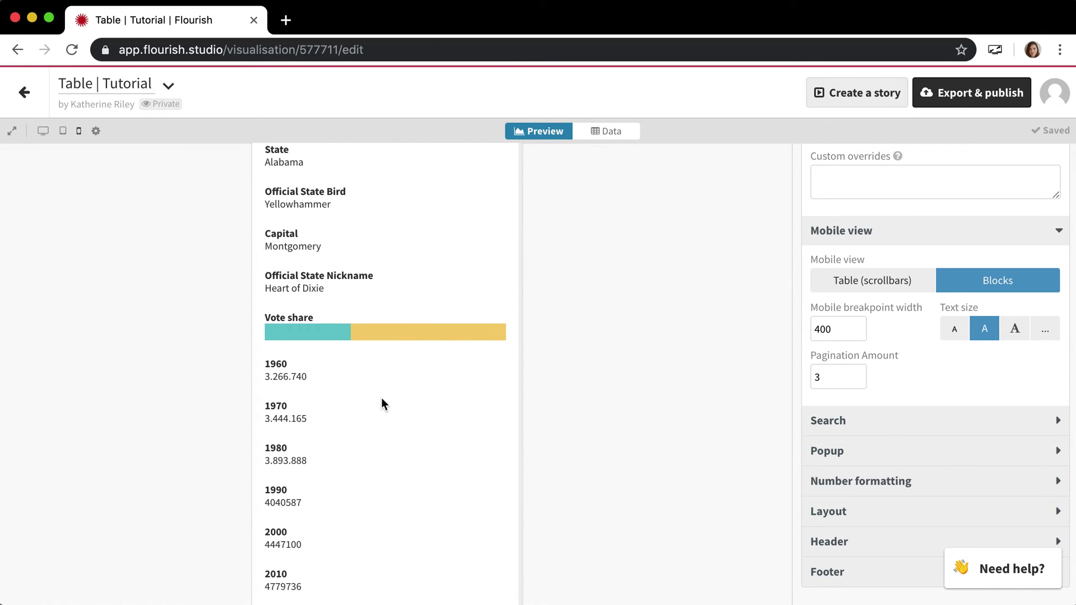
pyautogui.scroll(2, 387, 401)
pyautogui.scroll(-1, 386, 401)
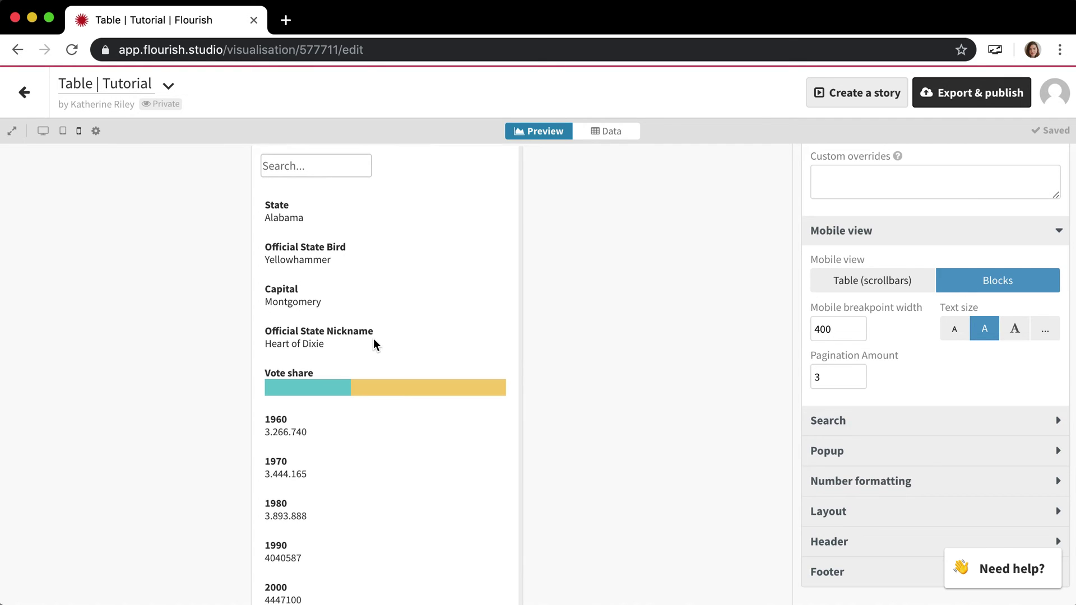
pyautogui.scroll(-10, 373, 338)
pyautogui.scroll(-15, 374, 341)
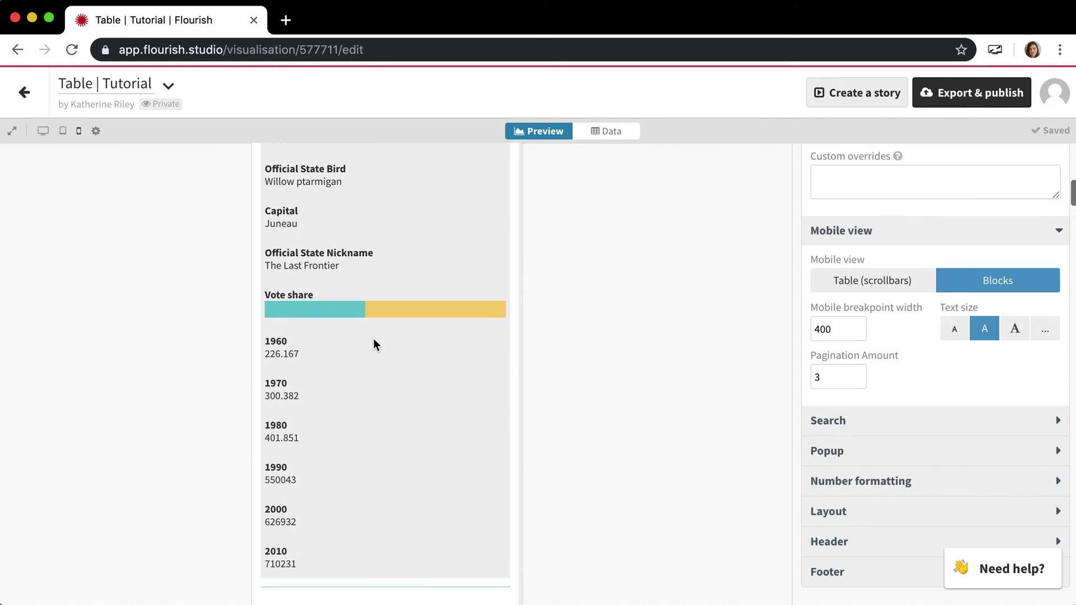
pyautogui.scroll(-20, 373, 338)
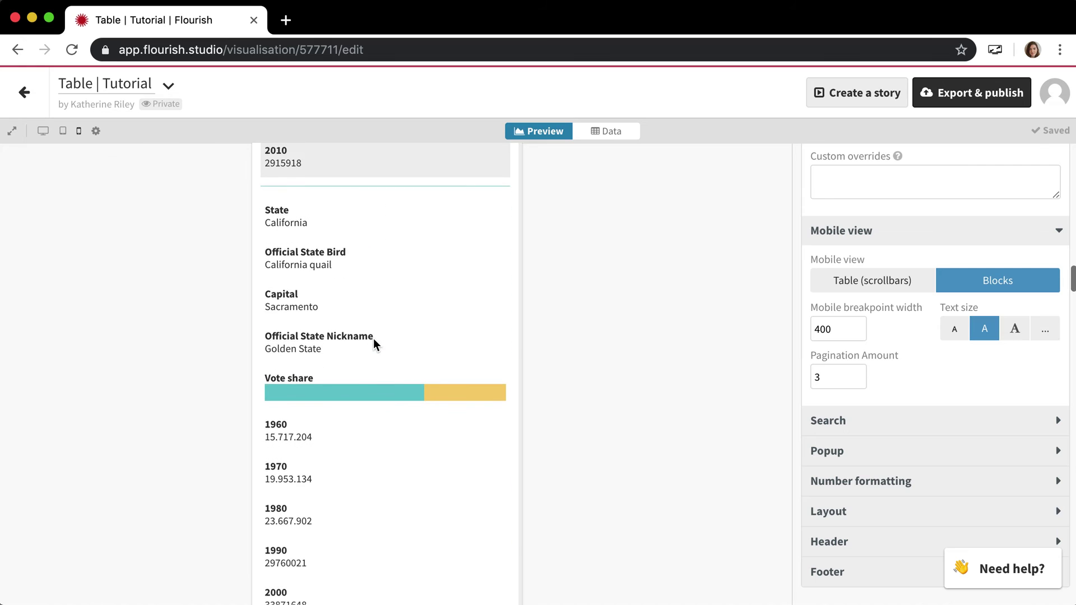
# Try the Table (scrollbars) layout for the mobile view and switch back to Blocks
pyautogui.click(891, 275)
pyautogui.hscroll(6, 408, 295)
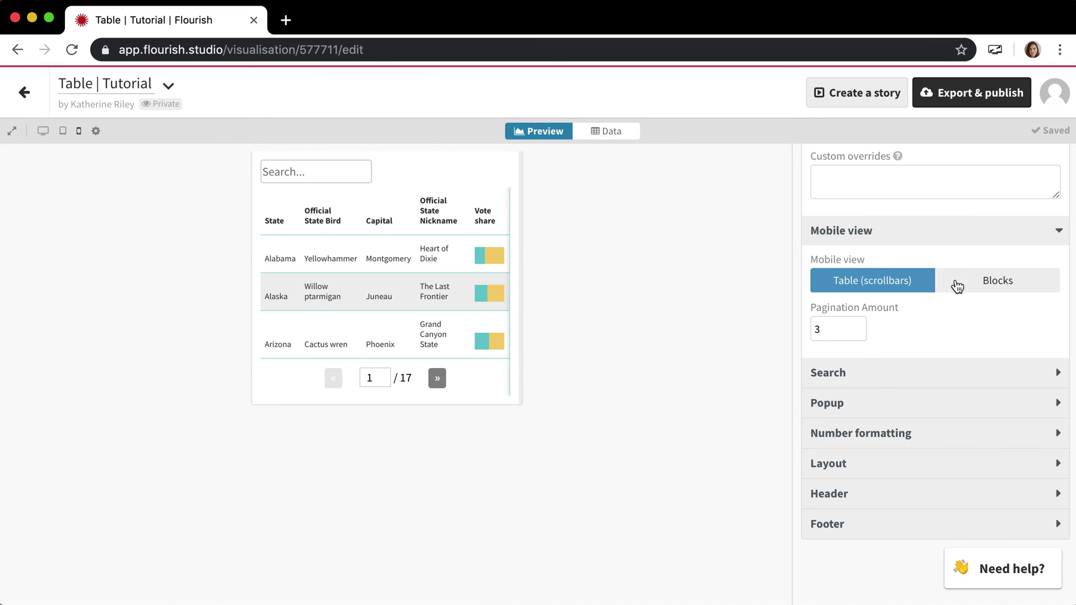
pyautogui.click(986, 283)
# Check the Alabama and Alaska entries in the phone-size block layout and close the Mobile view settings
pyautogui.scroll(-8, 379, 359)
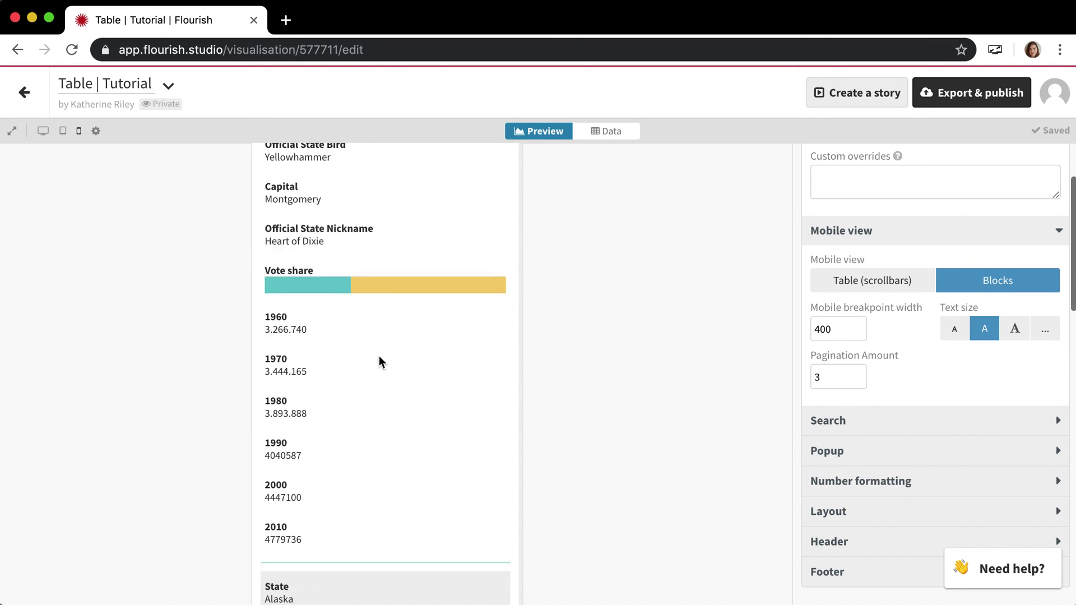
pyautogui.scroll(-1, 379, 361)
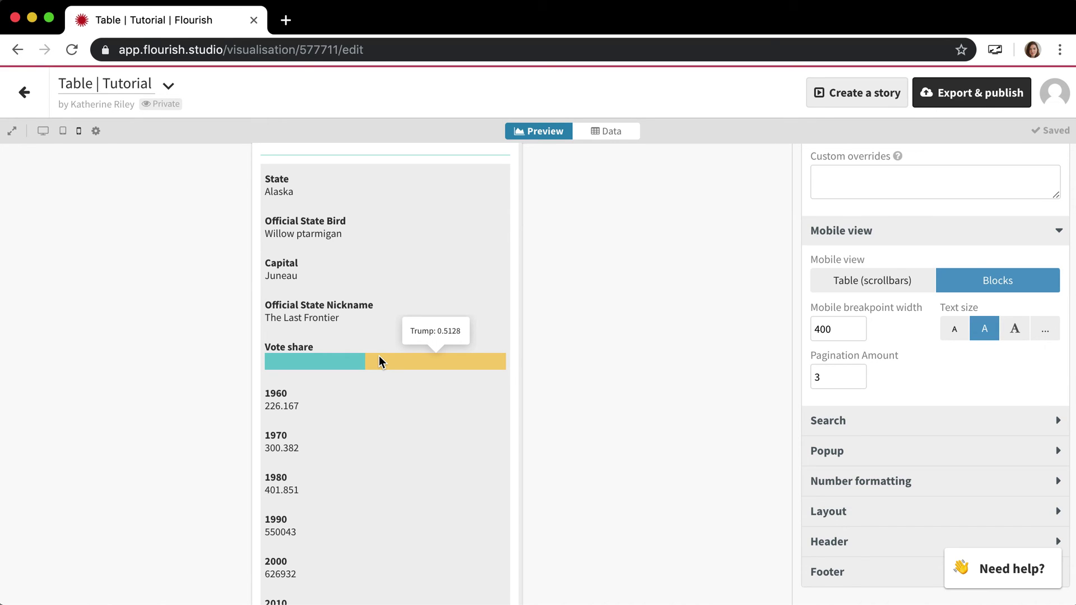
pyautogui.click(879, 231)
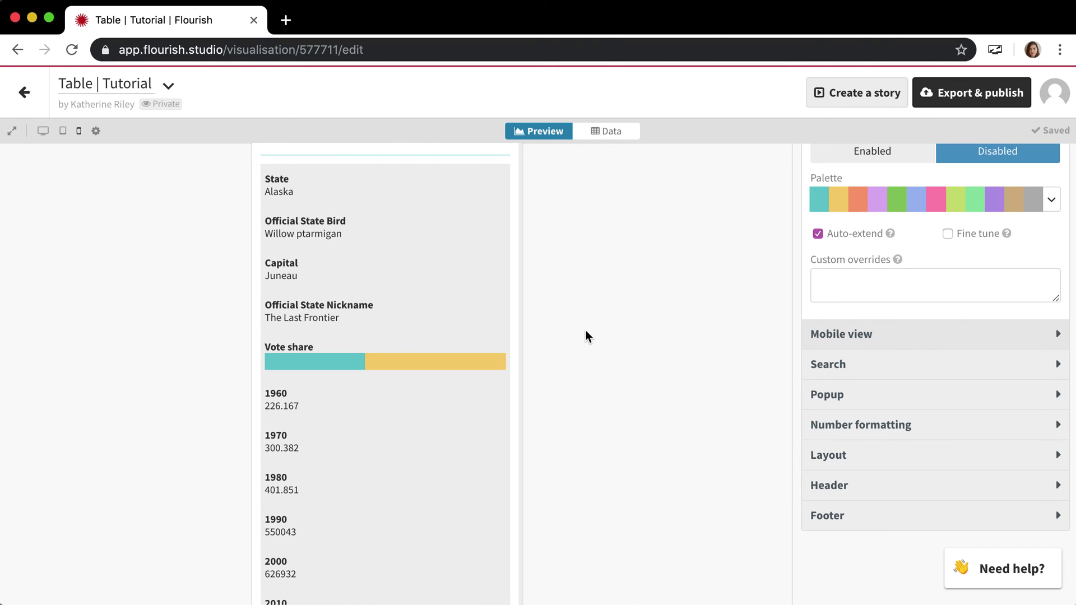